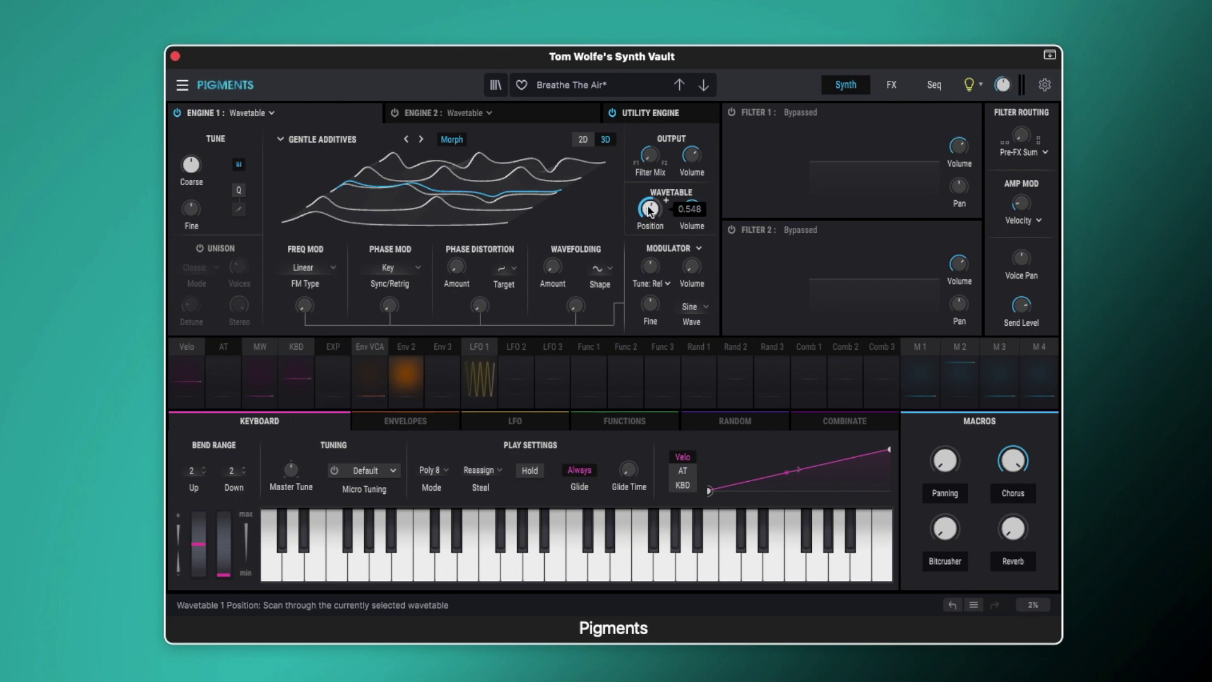
Step: Enable the Env 2 modulation routing to the wavetable 1 position and leave the routing view
{"action": "left_click", "coordinate": [408, 354]}
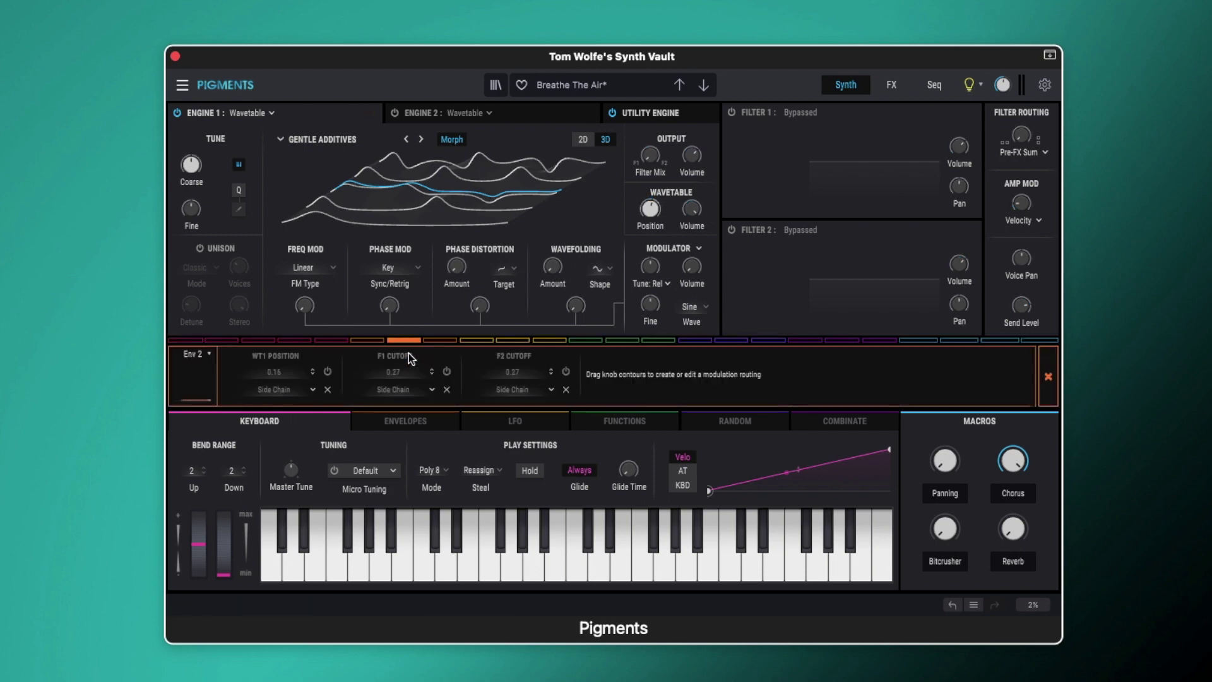
{"action": "left_click", "coordinate": [328, 372]}
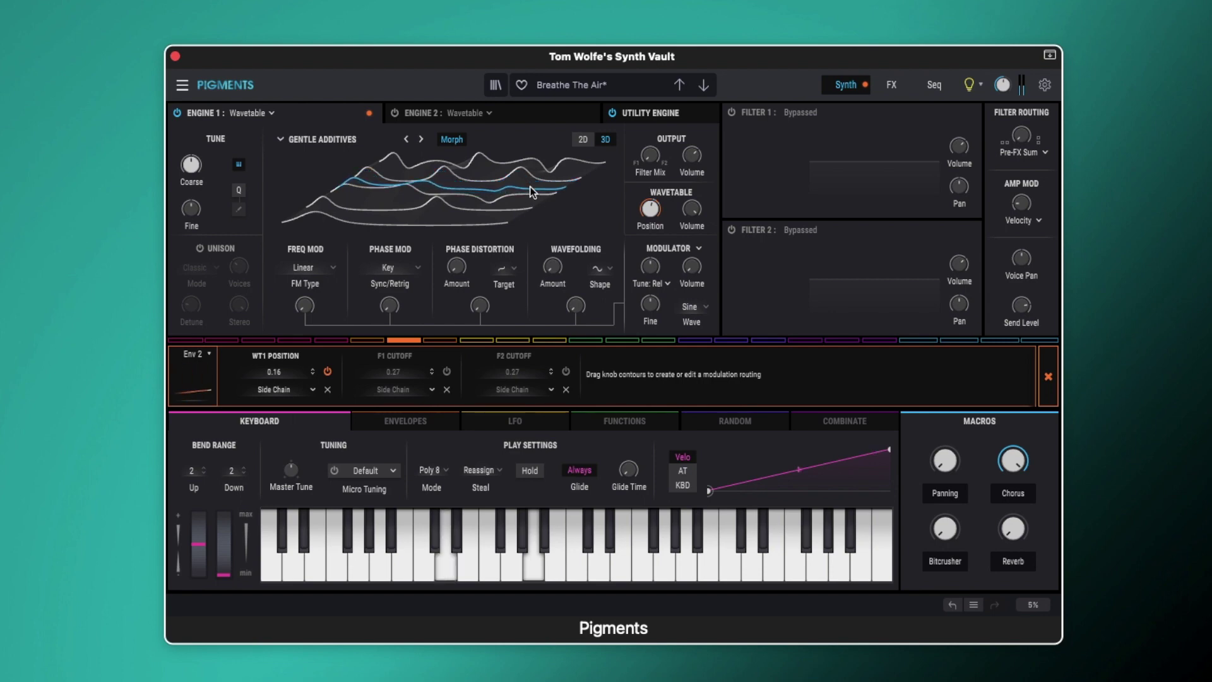
{"action": "left_click", "coordinate": [1045, 375]}
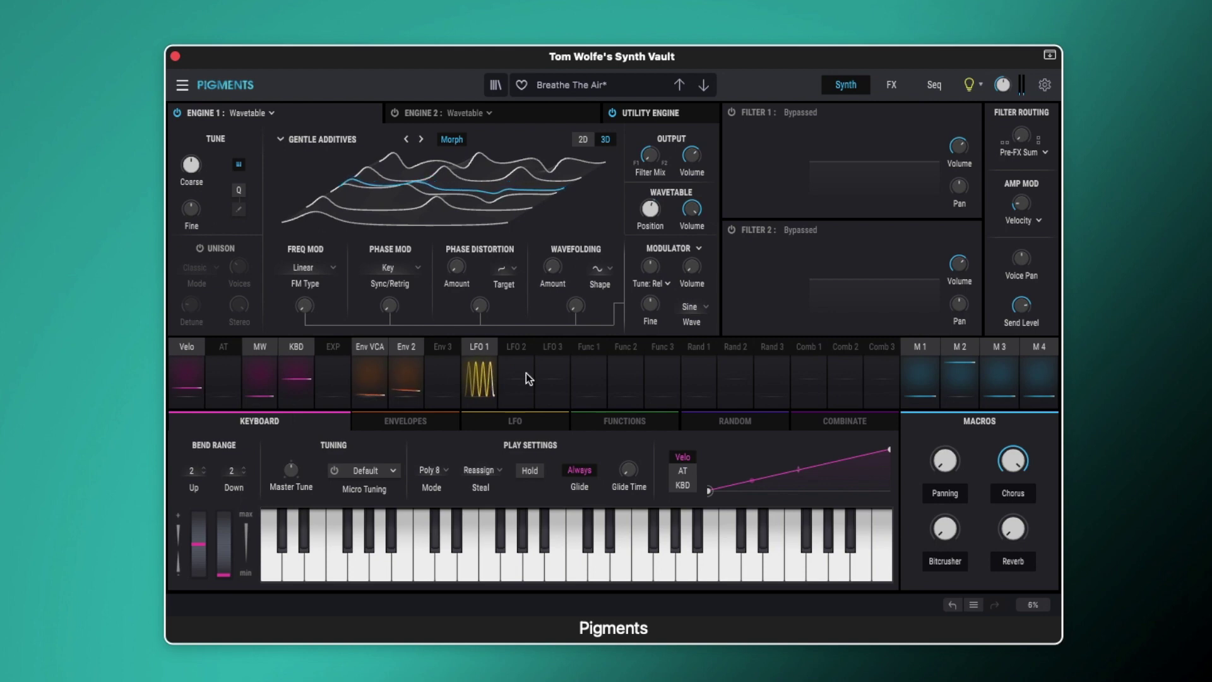
Step: Examine the sustain and release of Env VCA and the attack, decay, sustain and decay curve of Env 2
{"action": "left_click", "coordinate": [429, 418]}
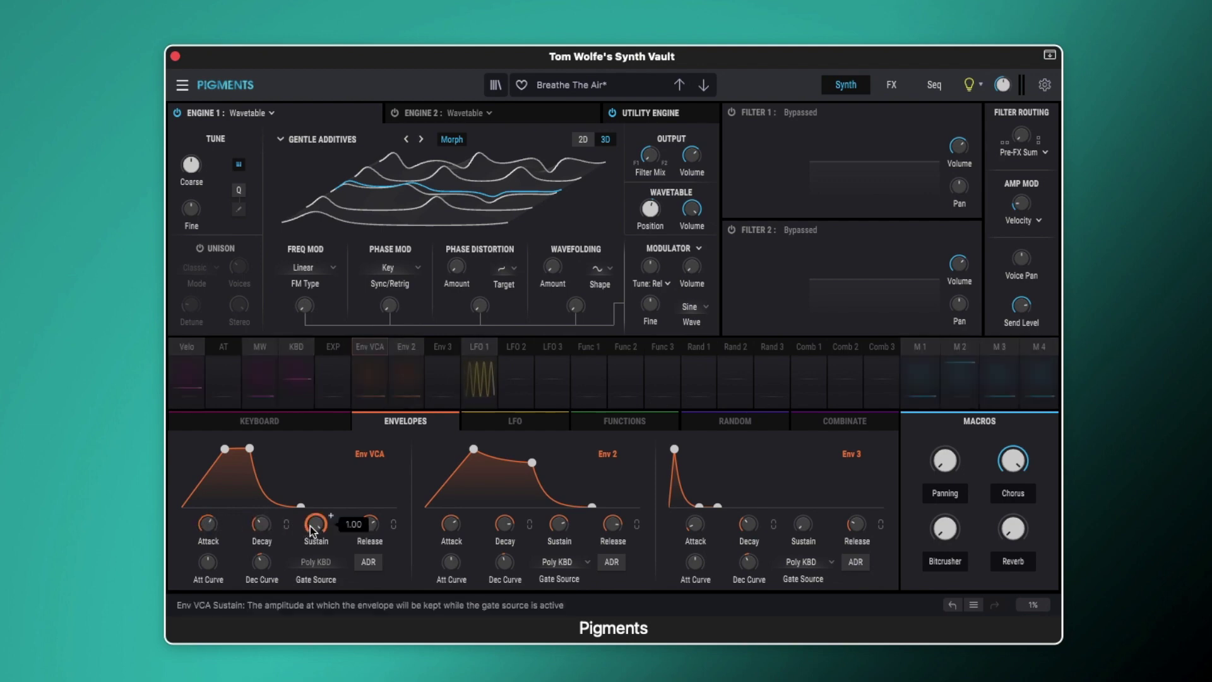
{"action": "mouse_move", "coordinate": [370, 522]}
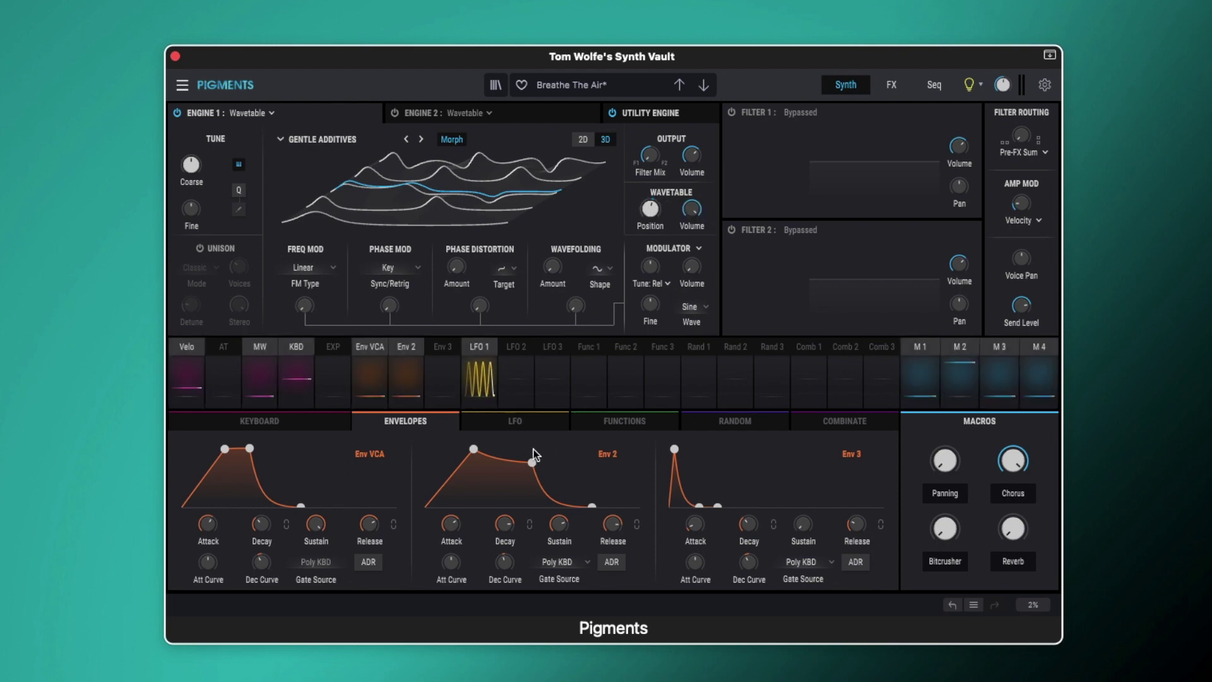
{"action": "mouse_move", "coordinate": [452, 528]}
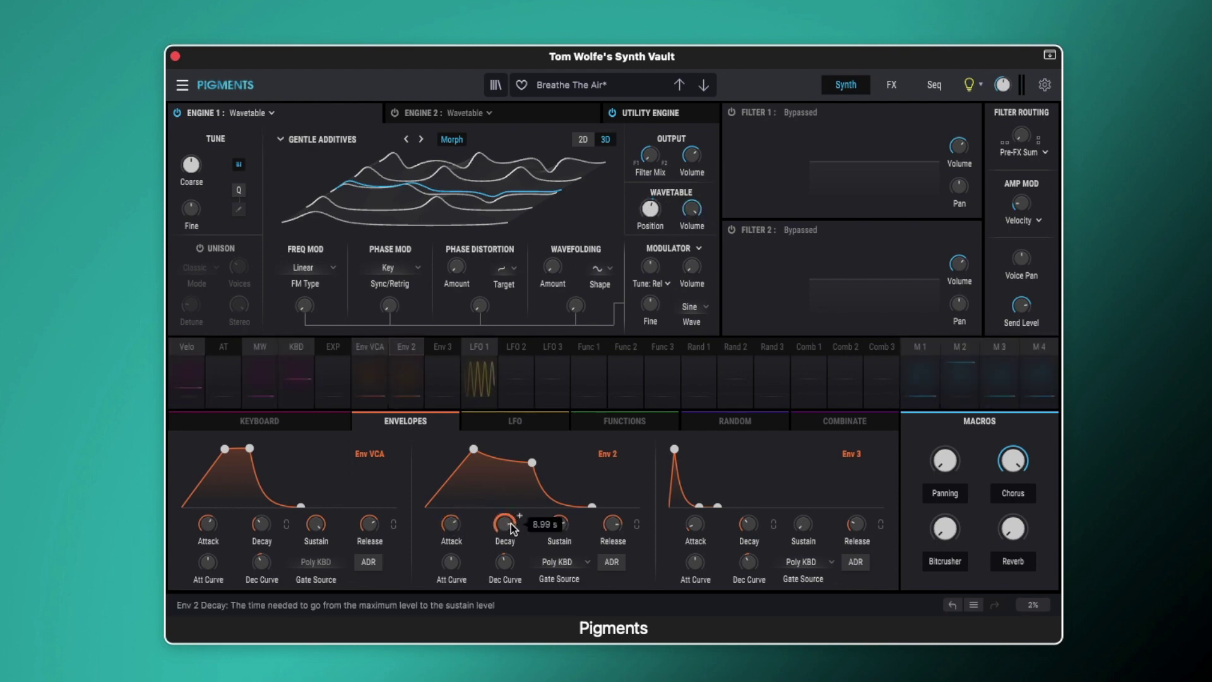
{"action": "mouse_move", "coordinate": [554, 525]}
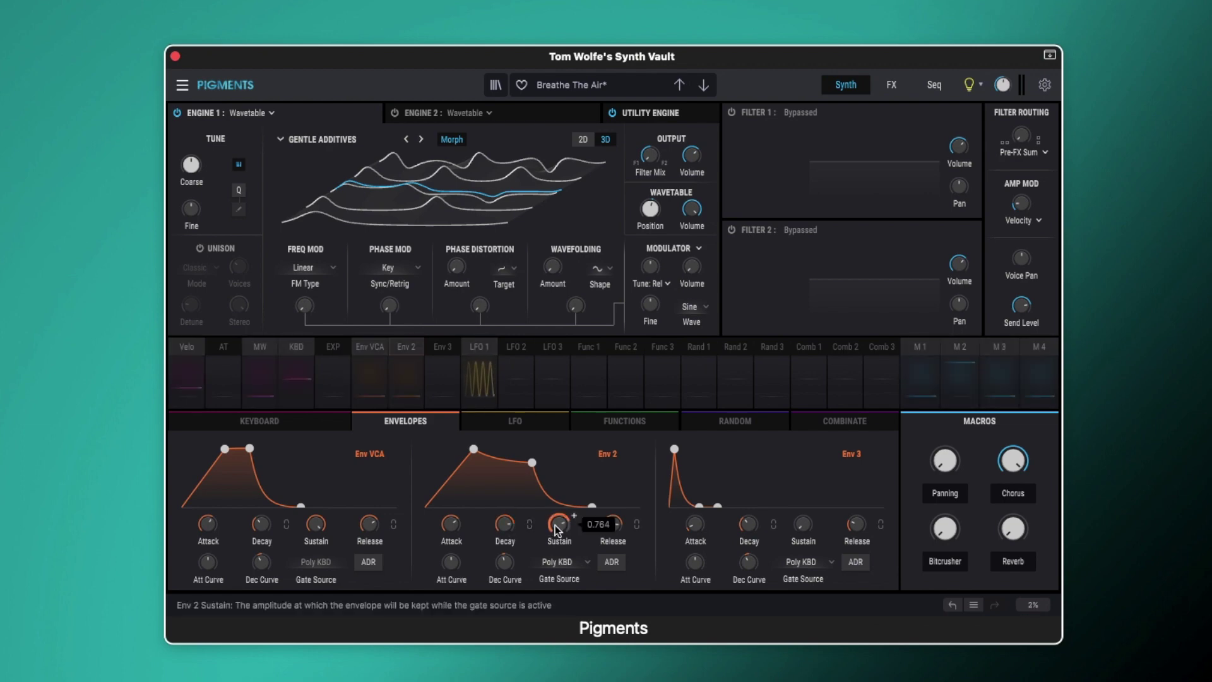
{"action": "mouse_move", "coordinate": [509, 527]}
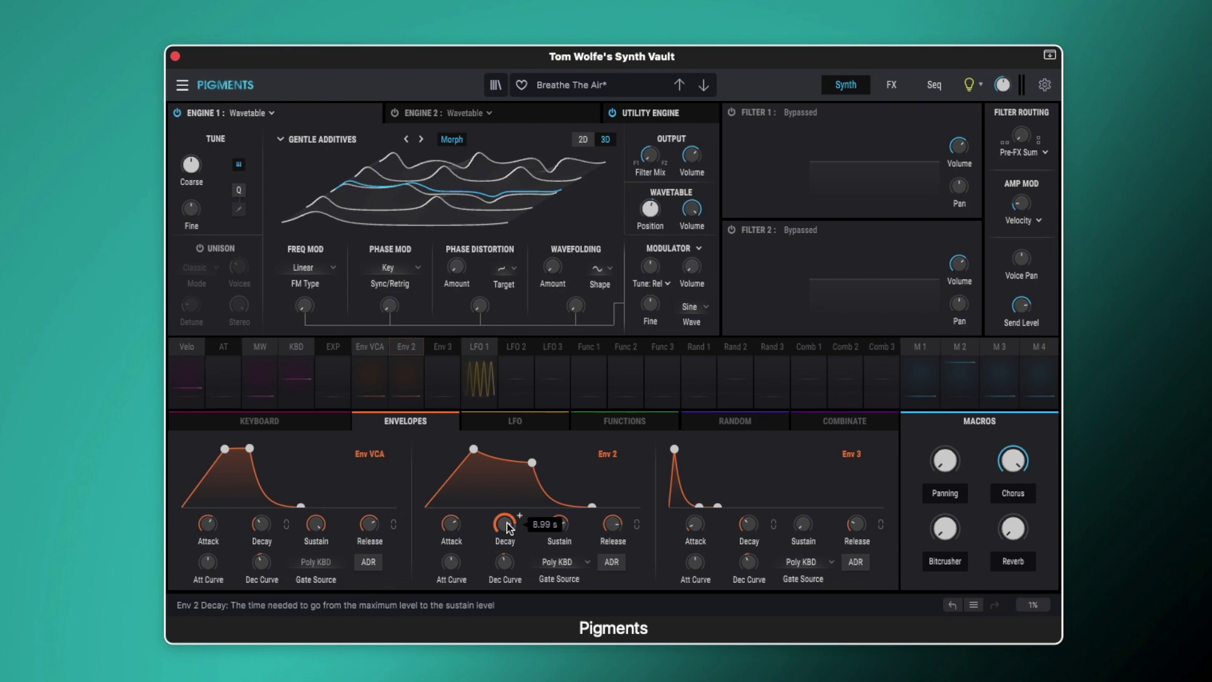
{"action": "mouse_move", "coordinate": [508, 566]}
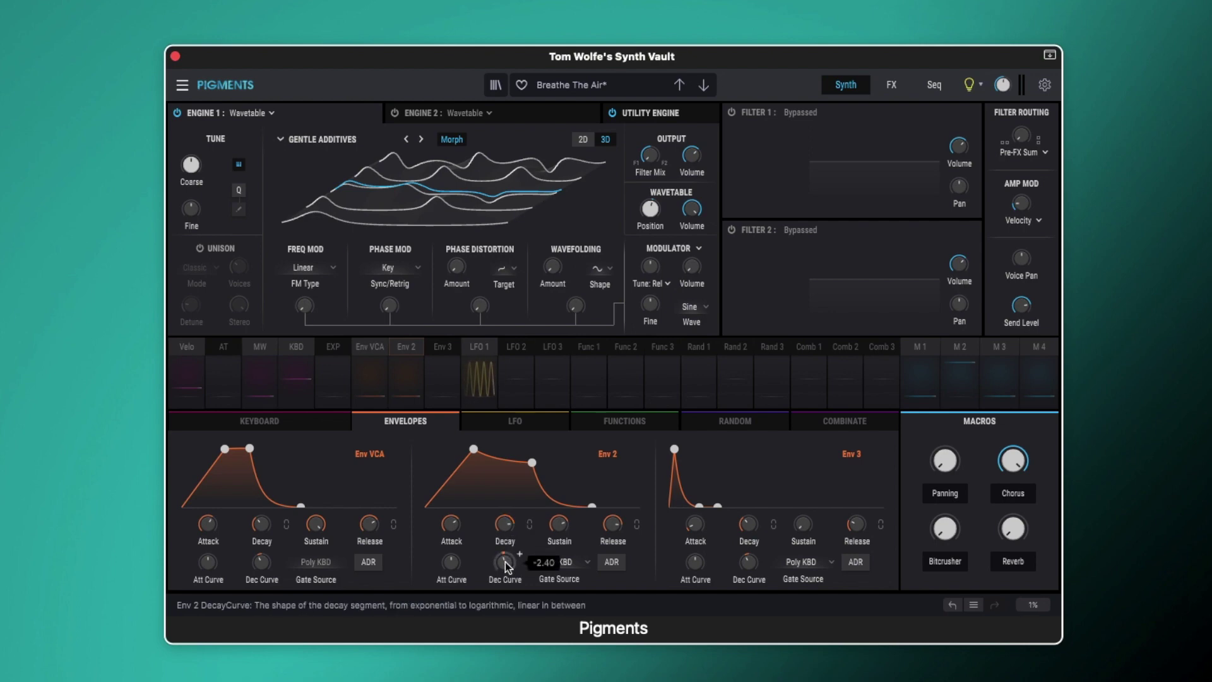
{"action": "scroll", "coordinate": [520, 553], "scroll_direction": "down", "scroll_amount": 4}
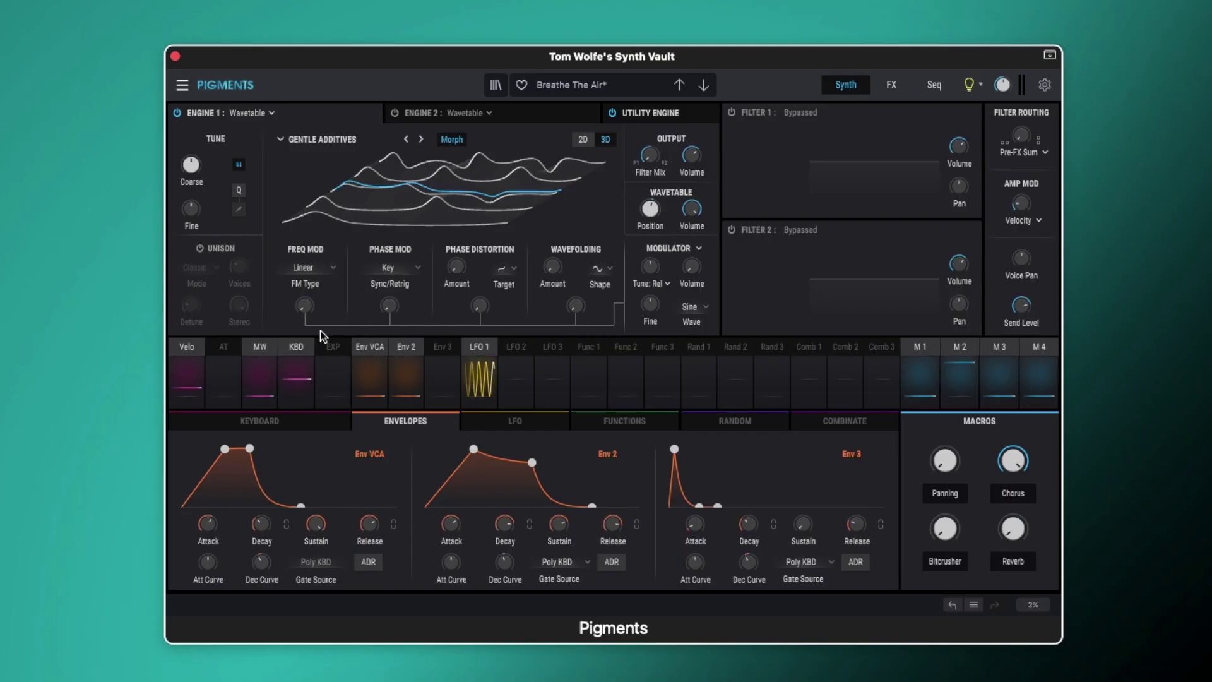
Step: Turn on unison for Engine 1 and check its voices, stereo and detune settings
{"action": "left_click", "coordinate": [201, 249]}
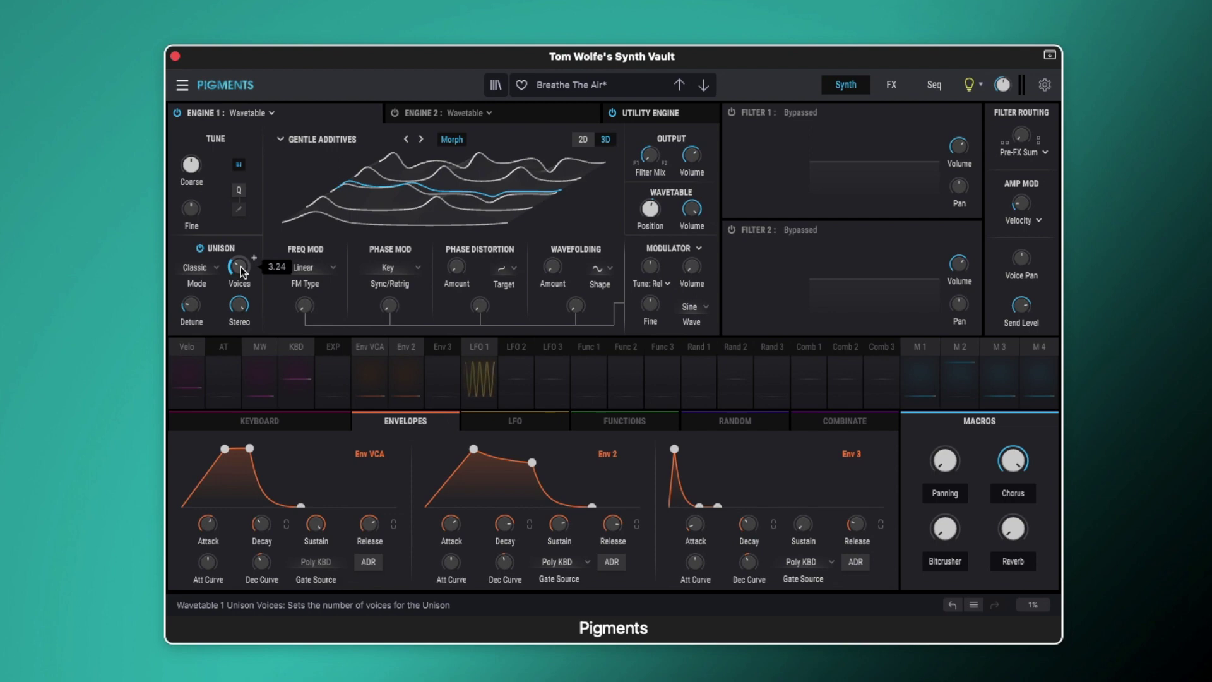
{"action": "mouse_move", "coordinate": [240, 304]}
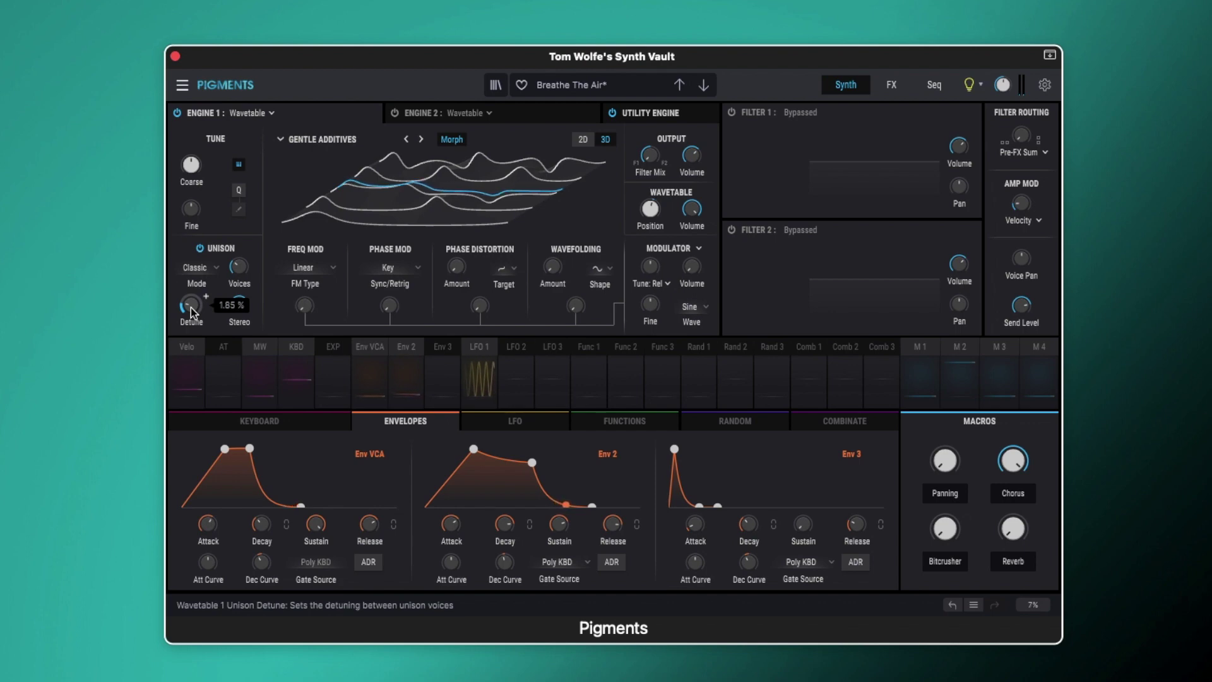
Step: Switch off Engine 1 and turn on Engine 2 to hear the Basic Waveforms wavetable alone
{"action": "left_click", "coordinate": [434, 115]}
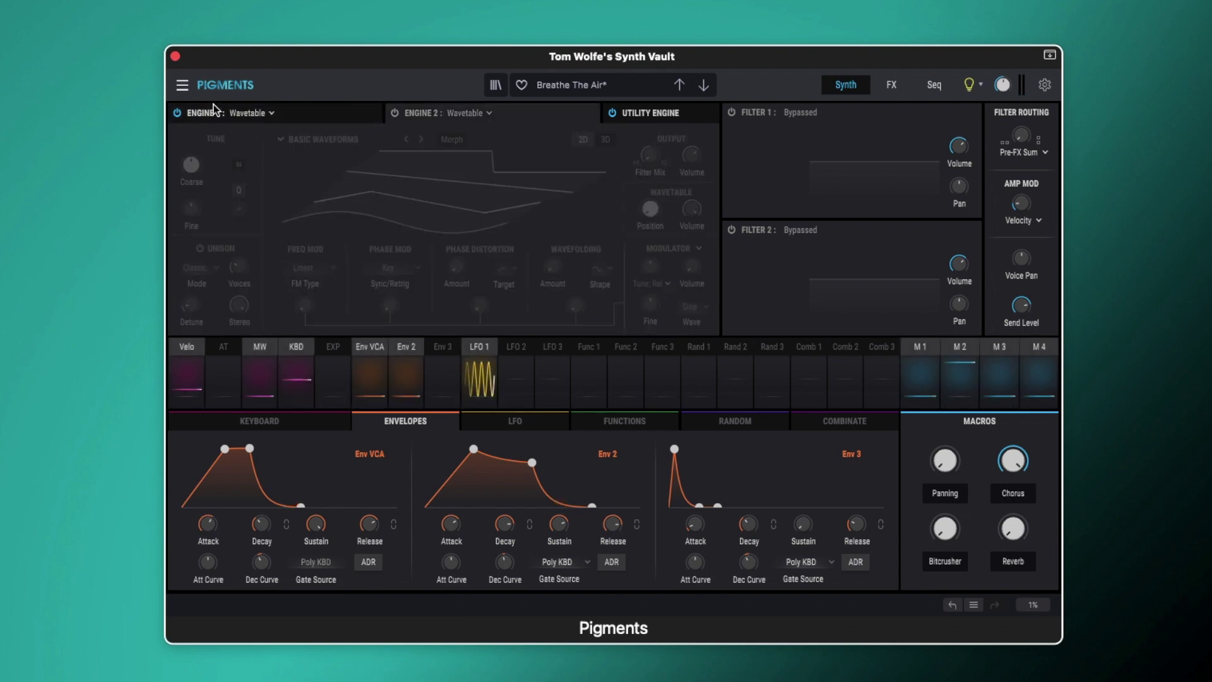
{"action": "left_click", "coordinate": [179, 114]}
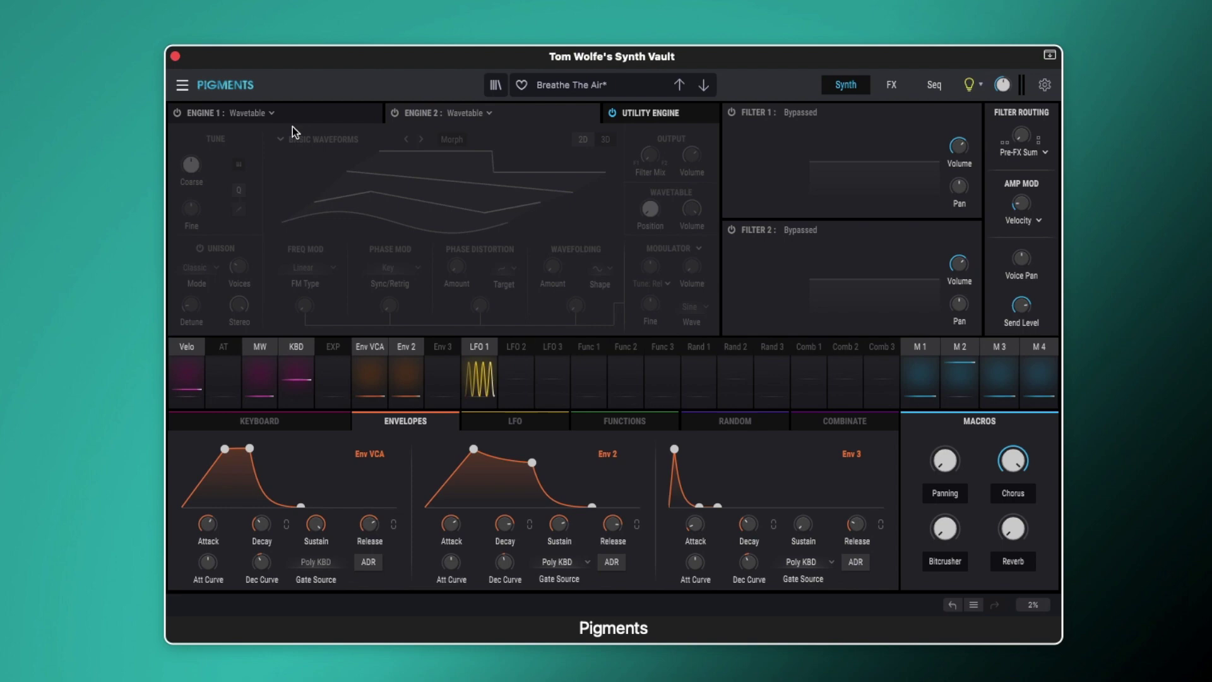
{"action": "left_click", "coordinate": [395, 113]}
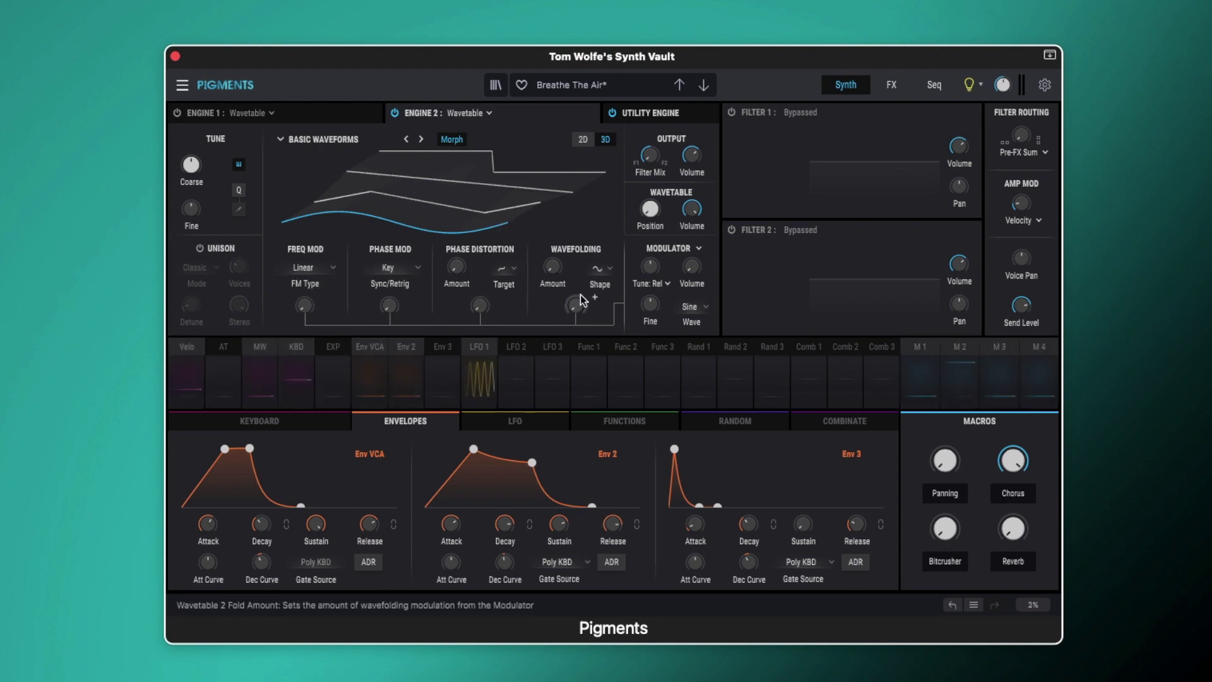
{"action": "mouse_move", "coordinate": [647, 209]}
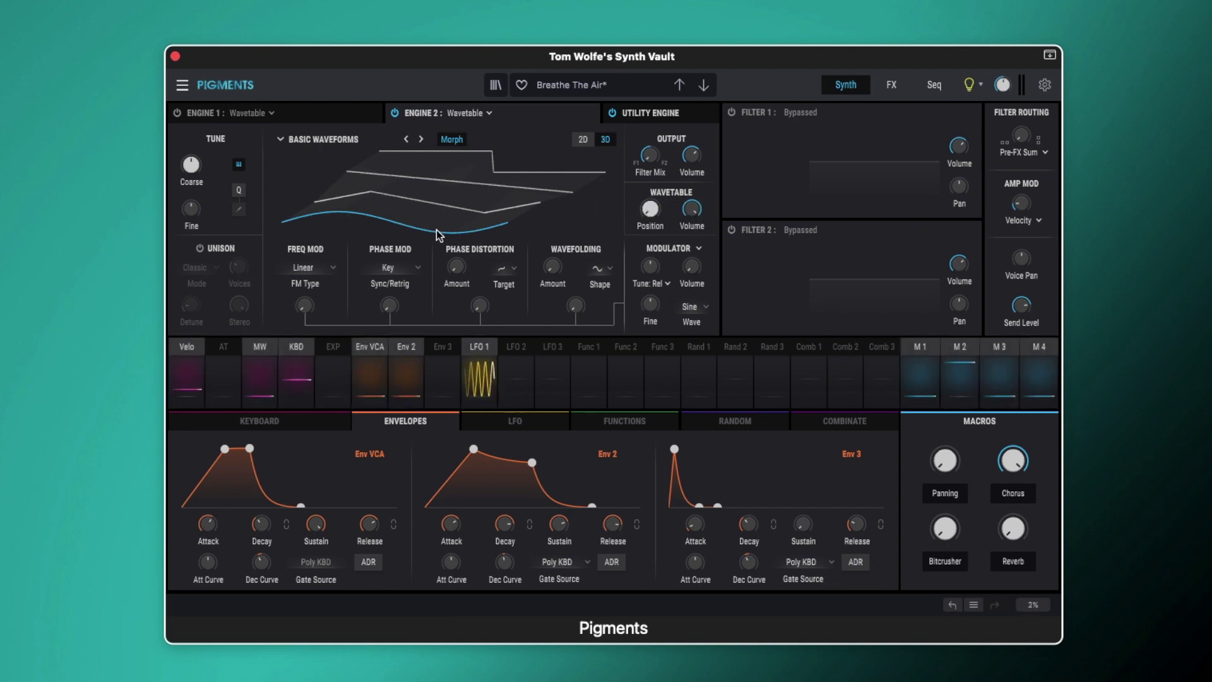
Step: Turn on unison for Engine 2 and check its voices, stereo spread and detune
{"action": "left_click", "coordinate": [200, 249]}
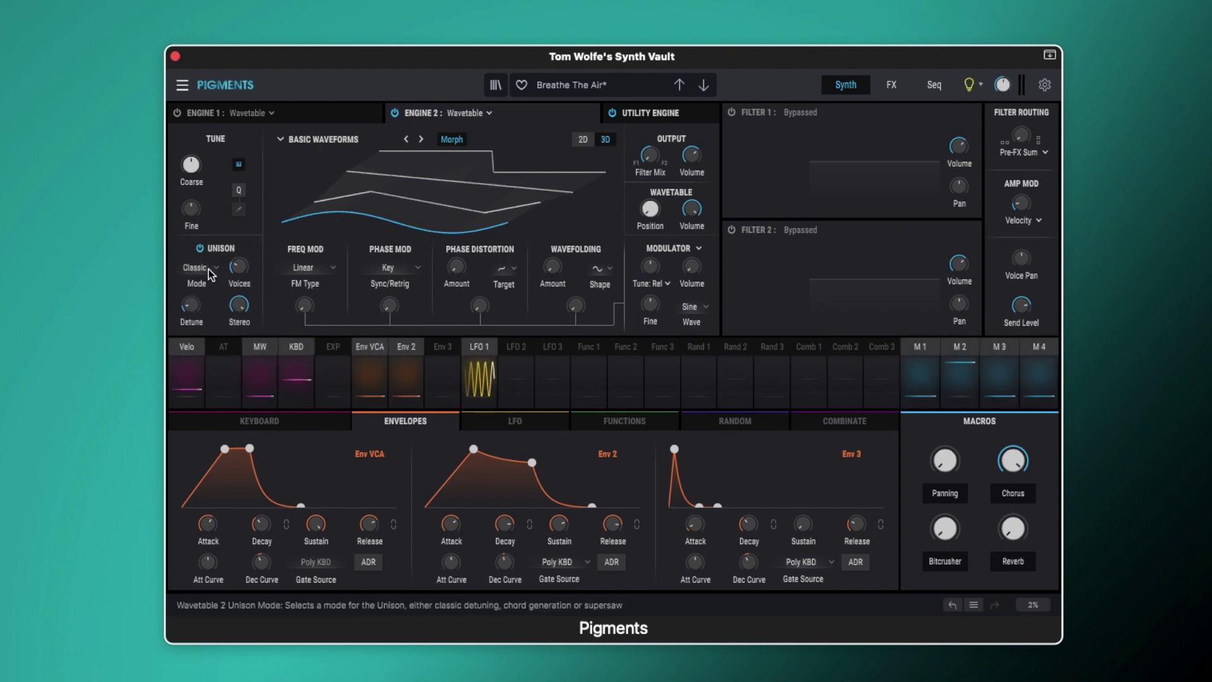
{"action": "mouse_move", "coordinate": [239, 269]}
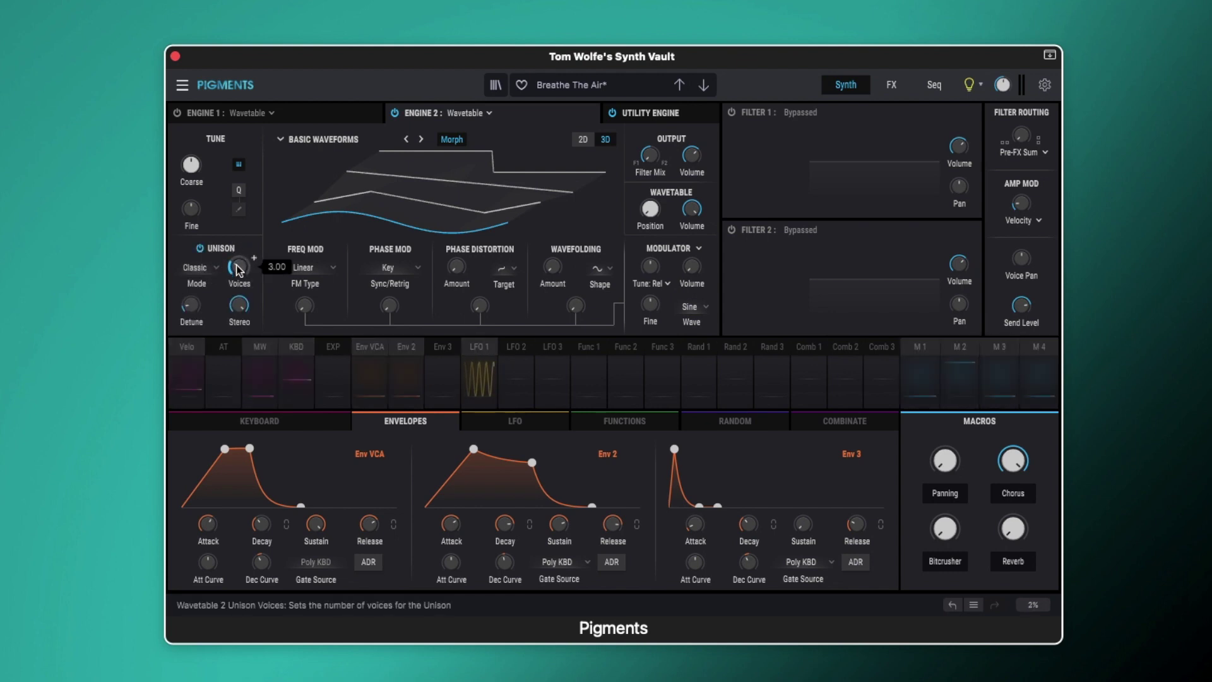
{"action": "mouse_move", "coordinate": [236, 309]}
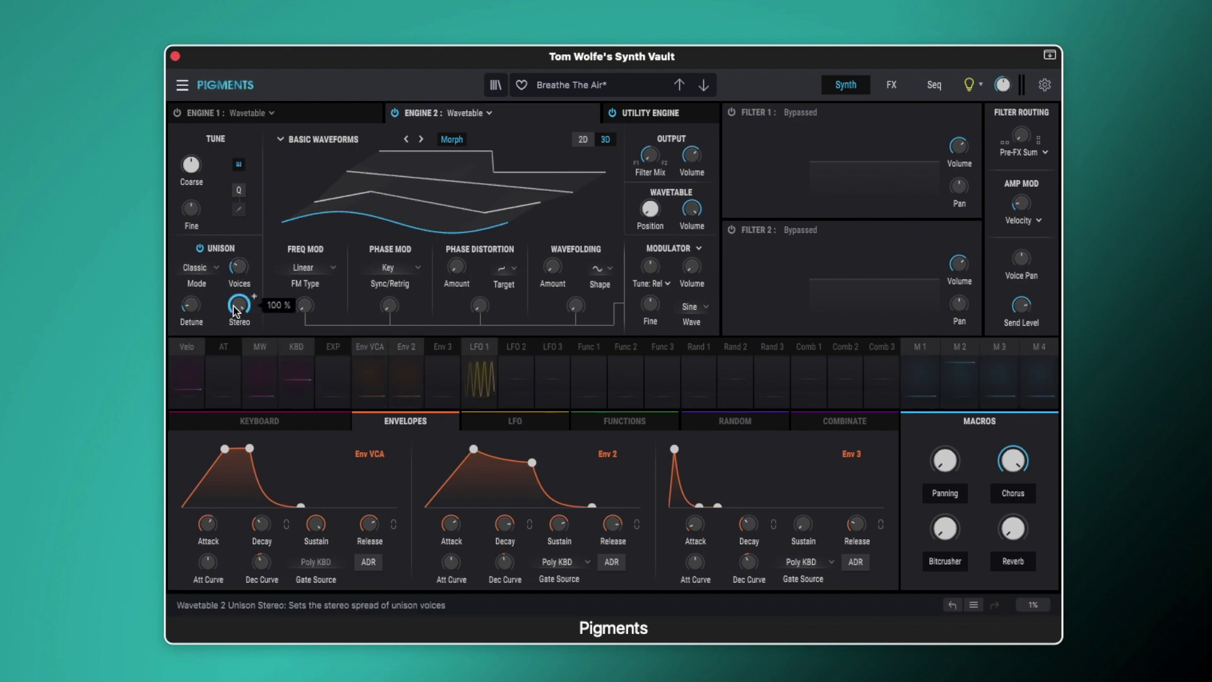
{"action": "mouse_move", "coordinate": [189, 308]}
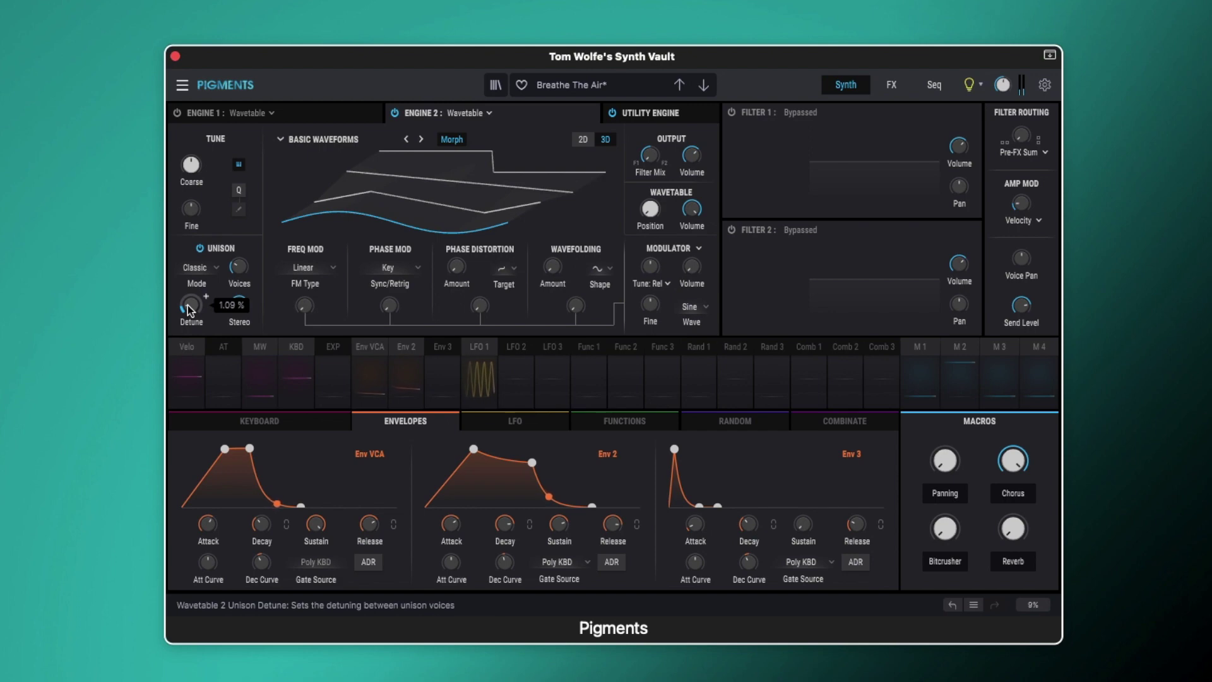
Step: Turn Engine 1 back on, and fade Engine 2's output volume down to -70 dB and back up to about -0.1 dB
{"action": "left_click", "coordinate": [178, 112]}
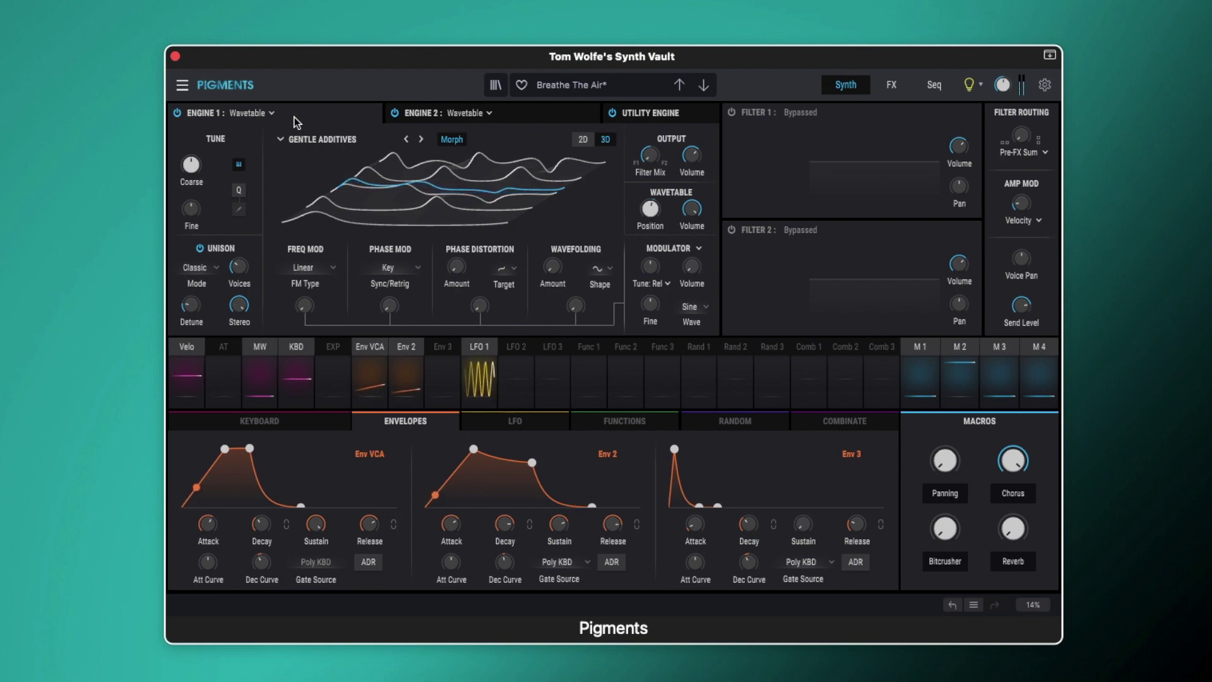
{"action": "left_click", "coordinate": [528, 116]}
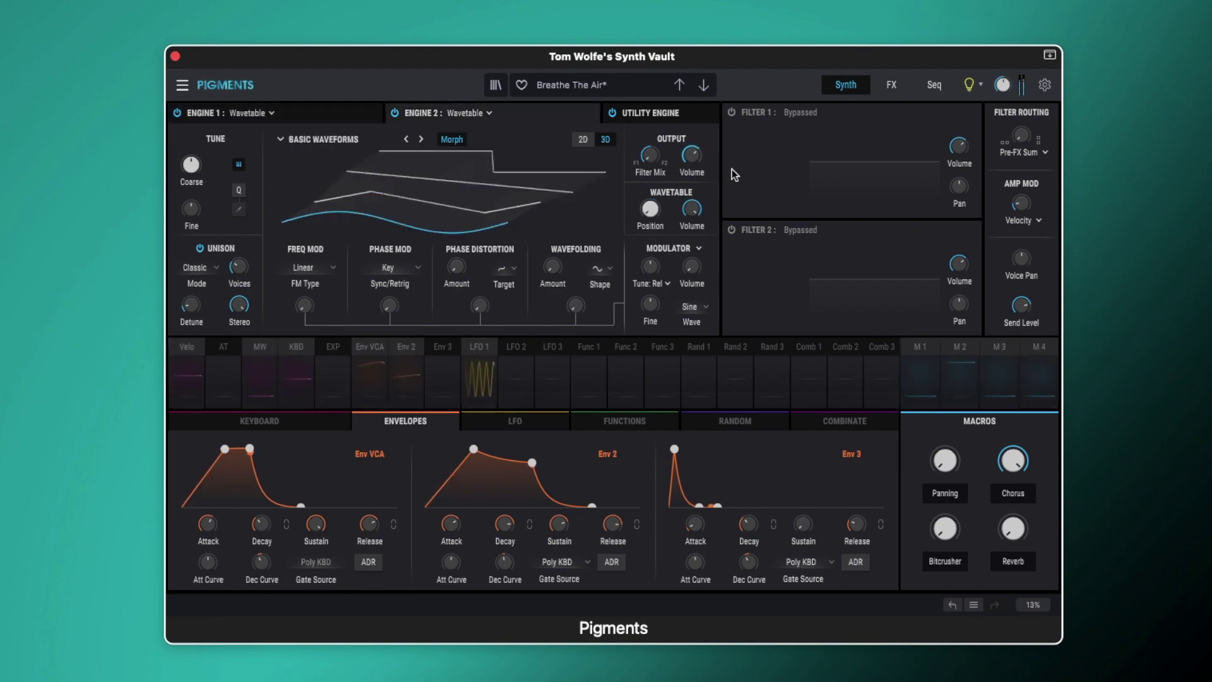
{"action": "mouse_move", "coordinate": [690, 158]}
{"action": "left_click_drag", "start_coordinate": [690, 158], "coordinate": [691, 208]}
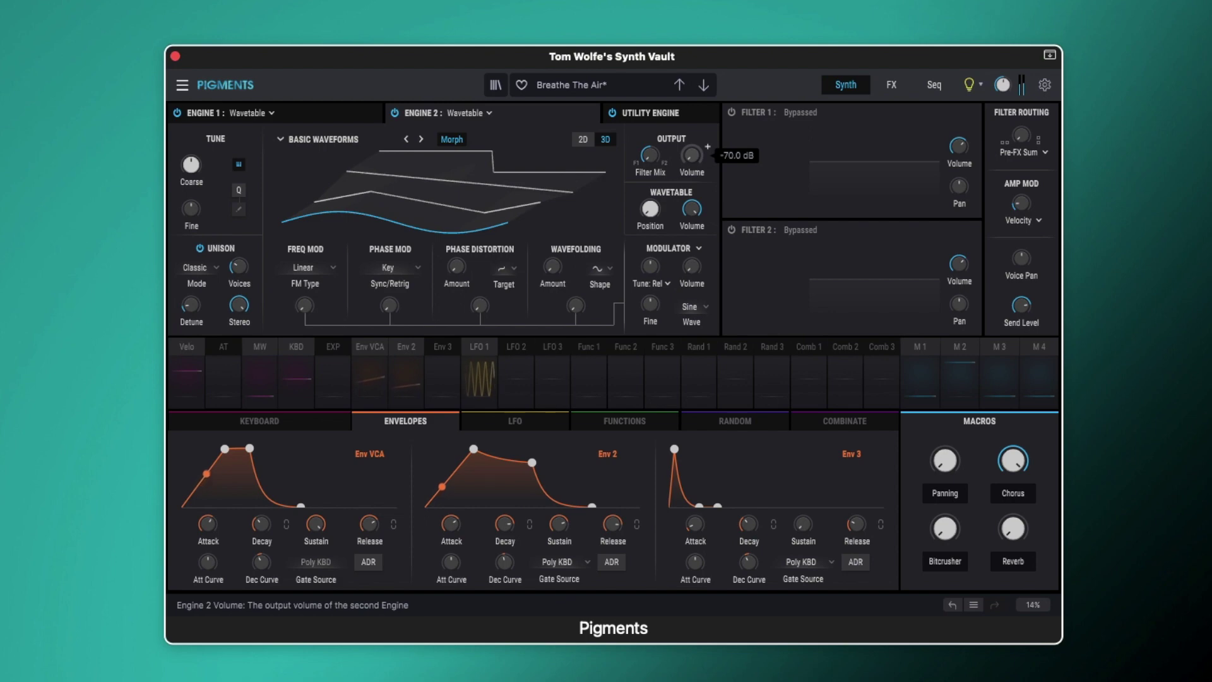
{"action": "left_click_drag", "start_coordinate": [691, 155], "coordinate": [691, 137]}
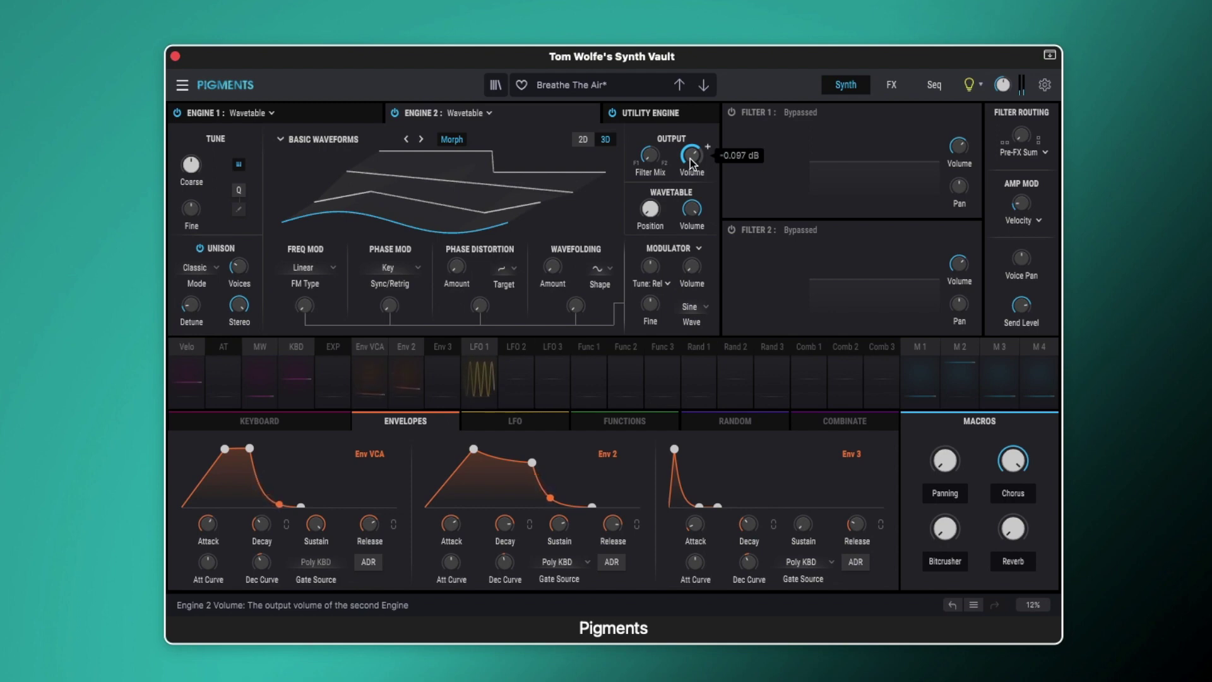
Step: Turn on Filter 1 and check its filter type, mode, cutoff, resonance and keyboard tracking
{"action": "left_click", "coordinate": [731, 113]}
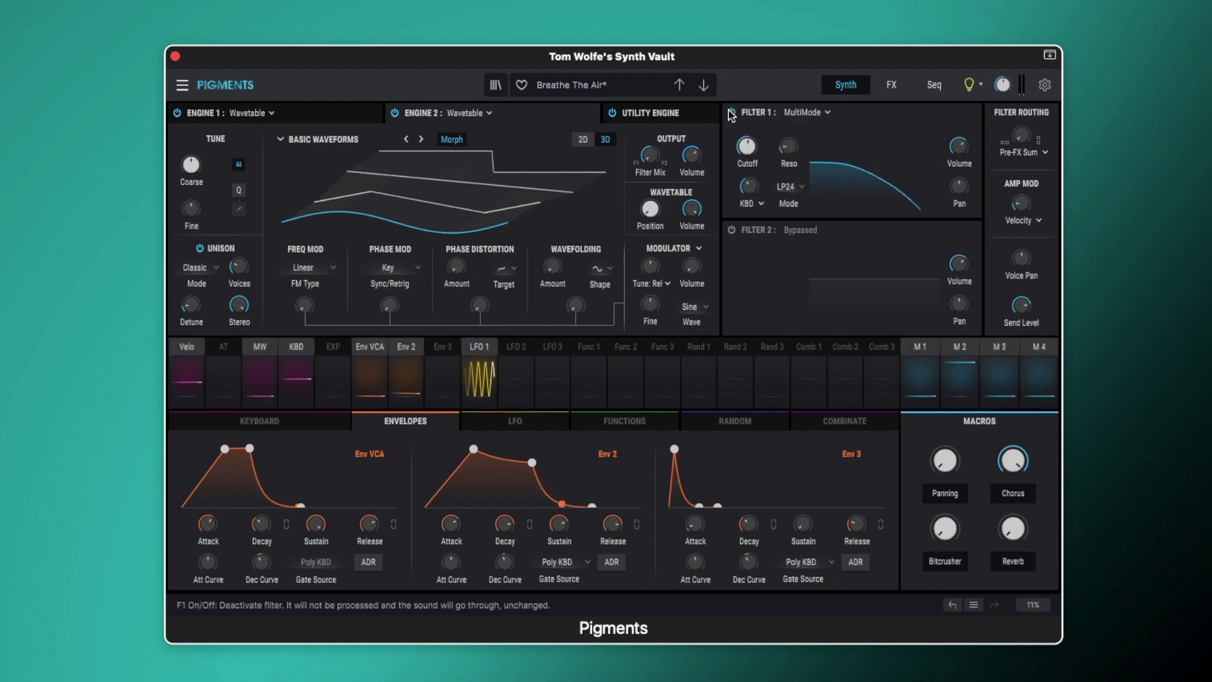
{"action": "left_click", "coordinate": [832, 111]}
{"action": "left_click", "coordinate": [831, 111]}
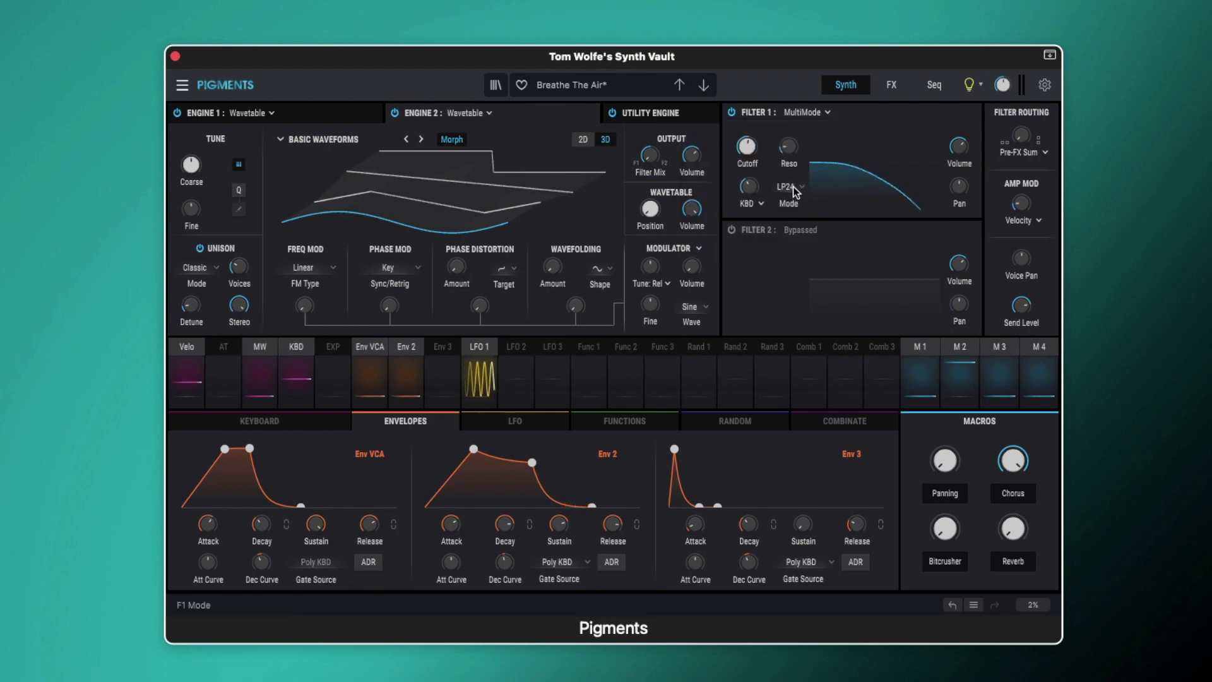
{"action": "mouse_move", "coordinate": [746, 149]}
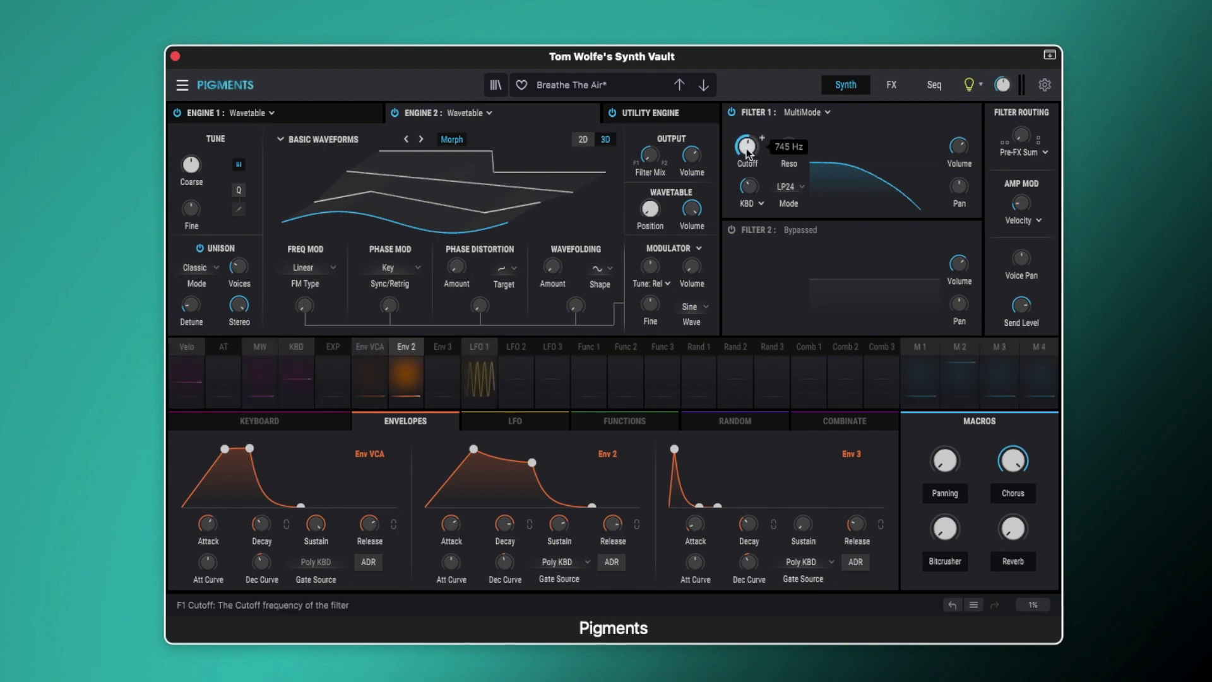
{"action": "mouse_move", "coordinate": [787, 150]}
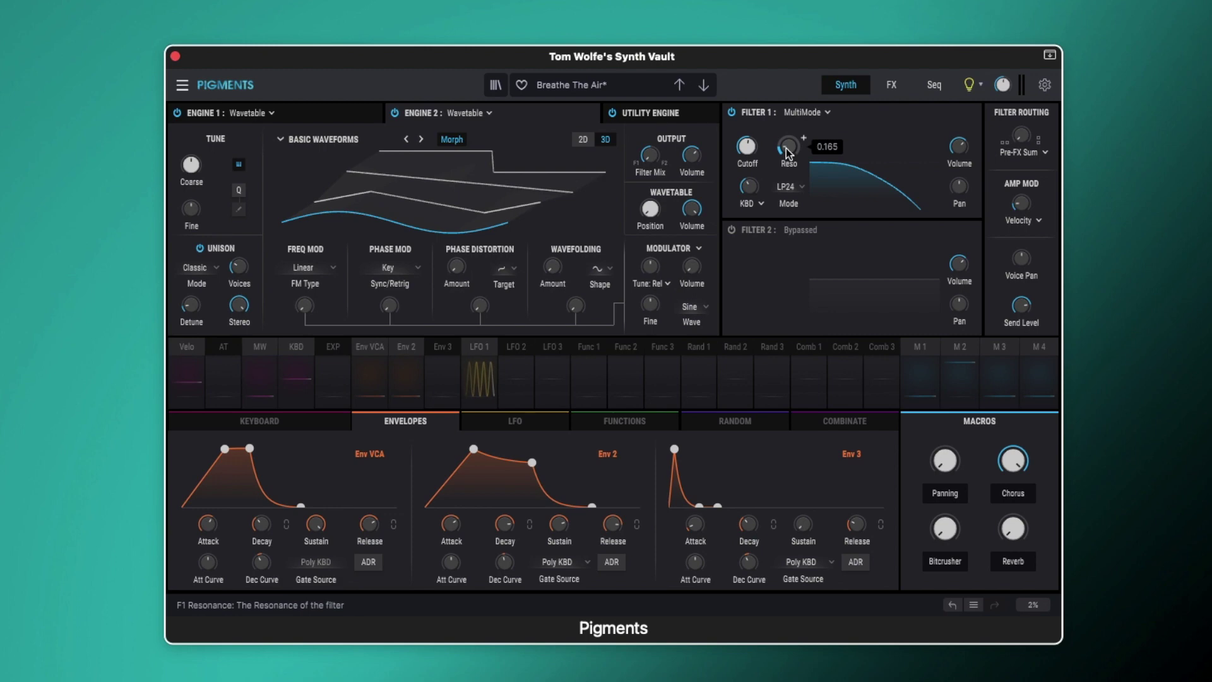
{"action": "mouse_move", "coordinate": [752, 189]}
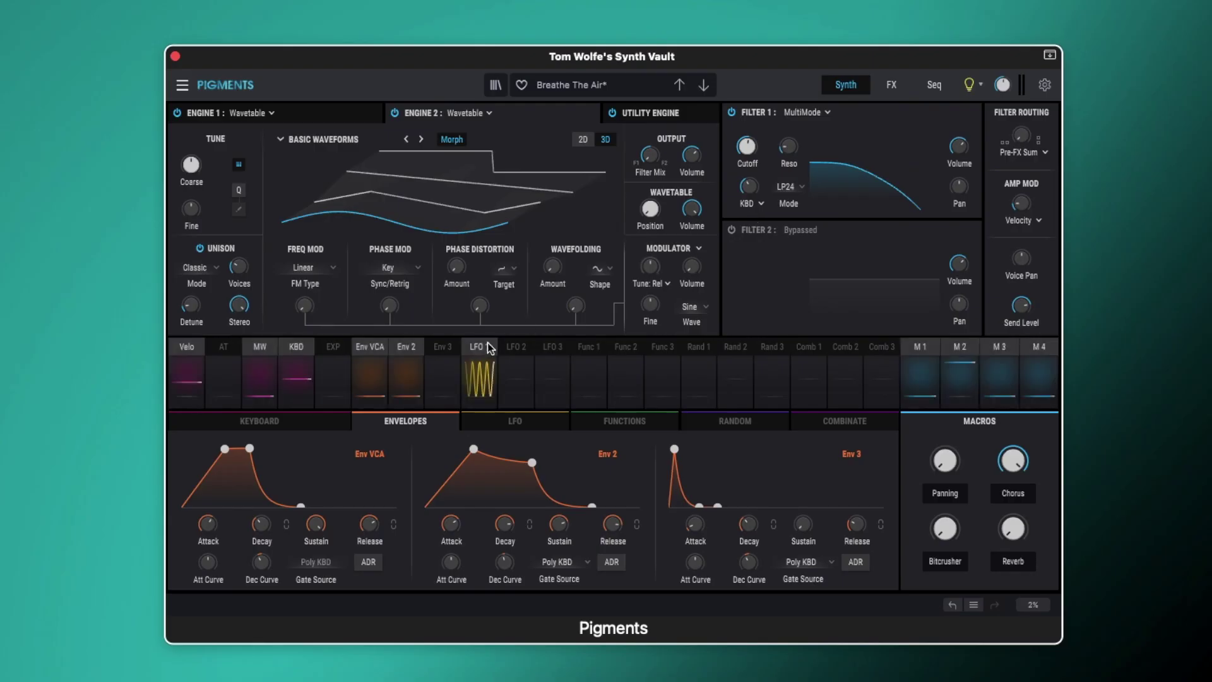
Step: Enable the Env 2 modulation routing to Filter 1's cutoff, and compare the sound with Filter 1 bypassed and active
{"action": "left_click", "coordinate": [411, 345]}
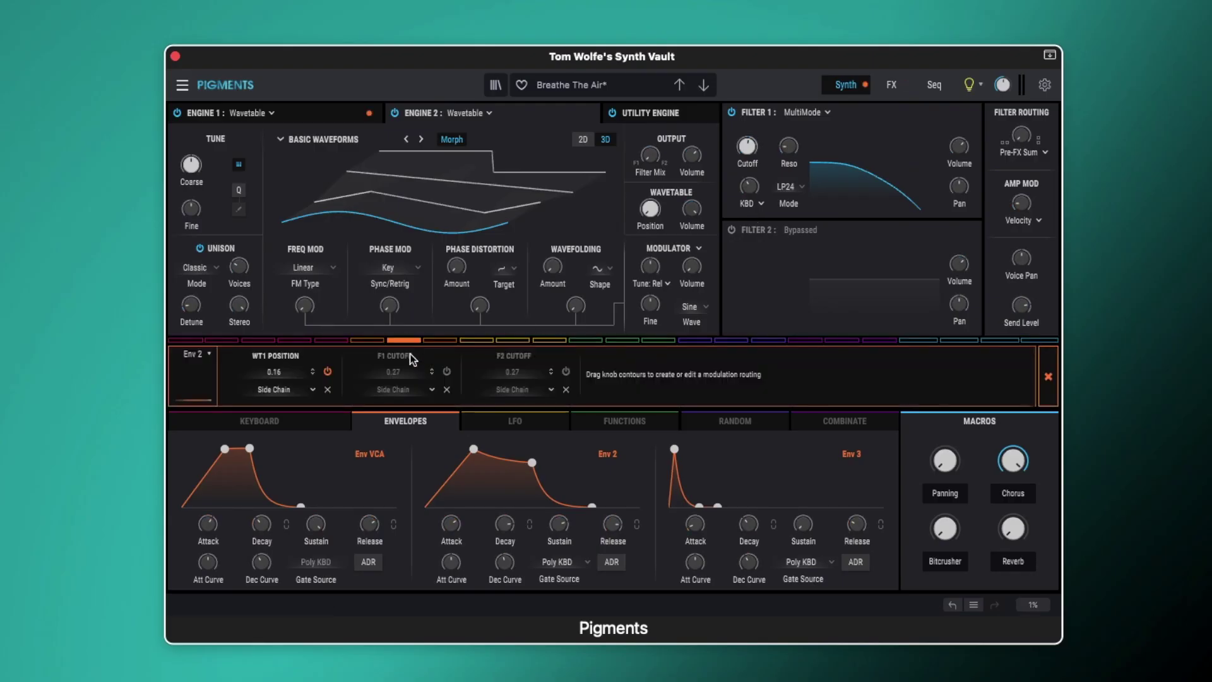
{"action": "left_click", "coordinate": [447, 371]}
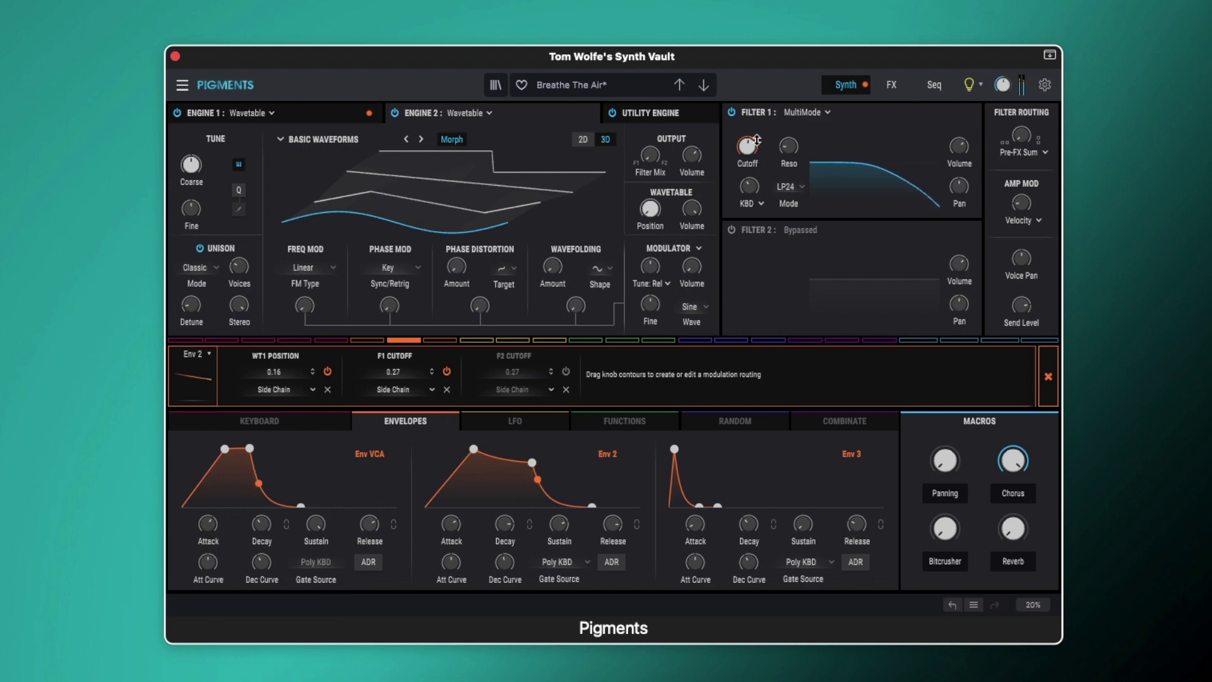
{"action": "left_click", "coordinate": [733, 114]}
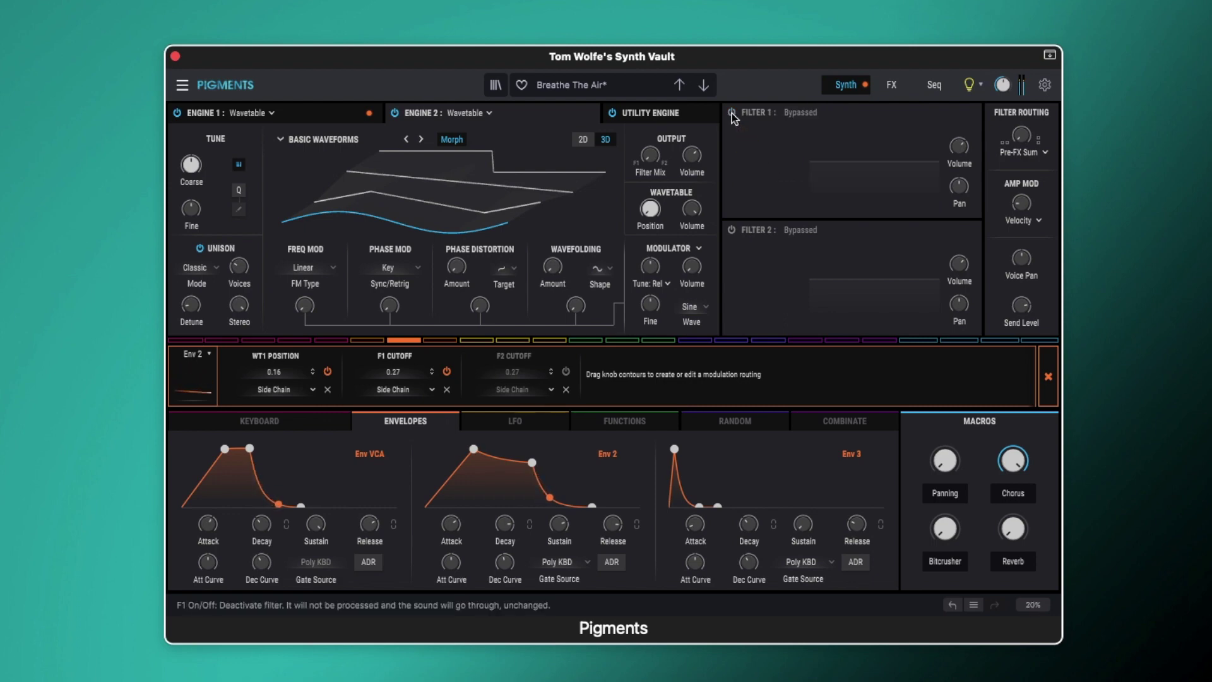
{"action": "left_click", "coordinate": [732, 112]}
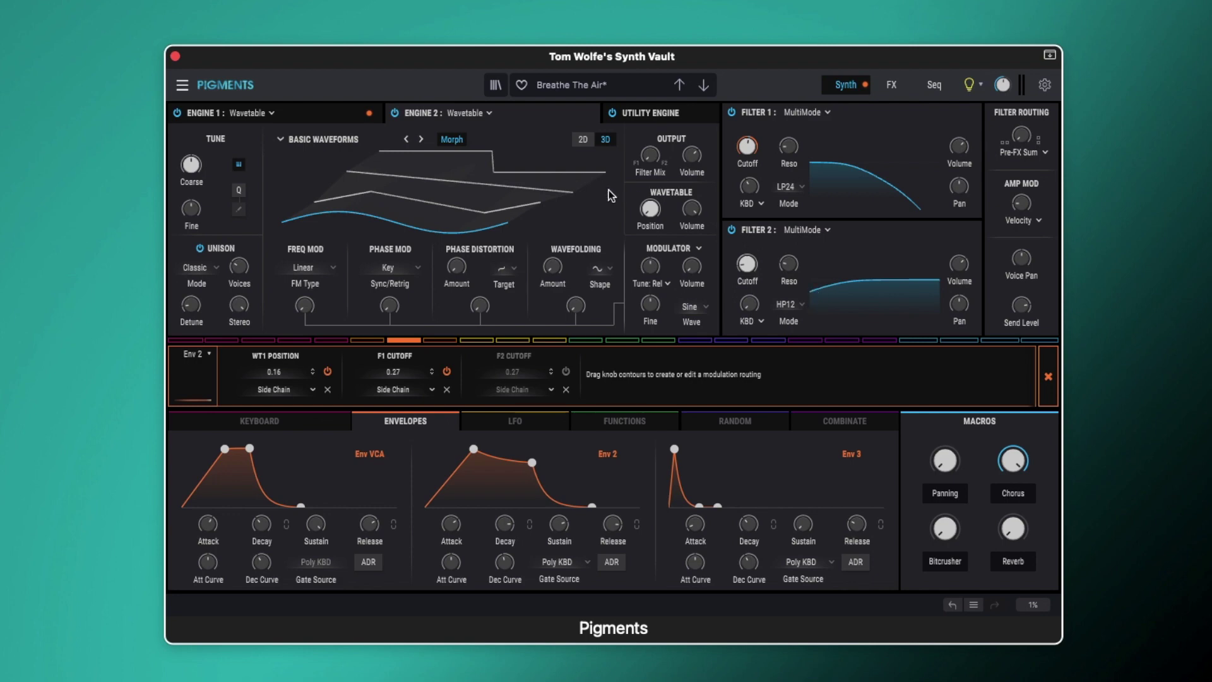
Step: Check Filter 2's cutoff, resonance and keyboard tracking
{"action": "mouse_move", "coordinate": [746, 266]}
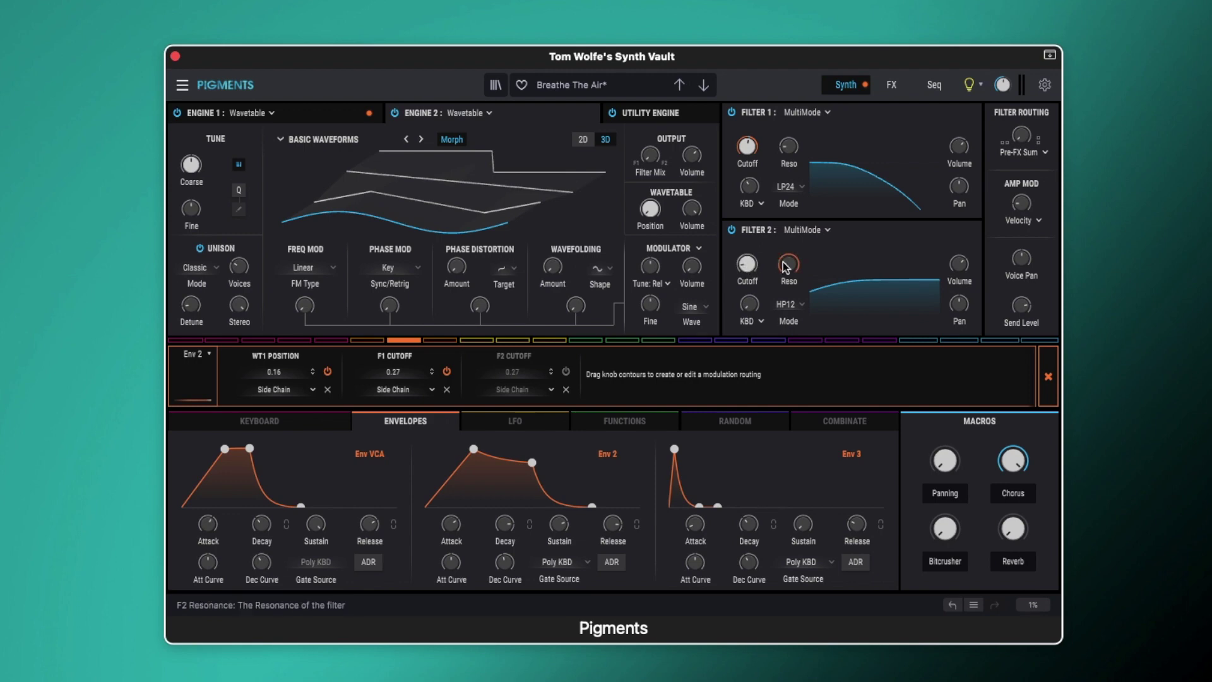
{"action": "mouse_move", "coordinate": [788, 264]}
{"action": "mouse_move", "coordinate": [754, 302]}
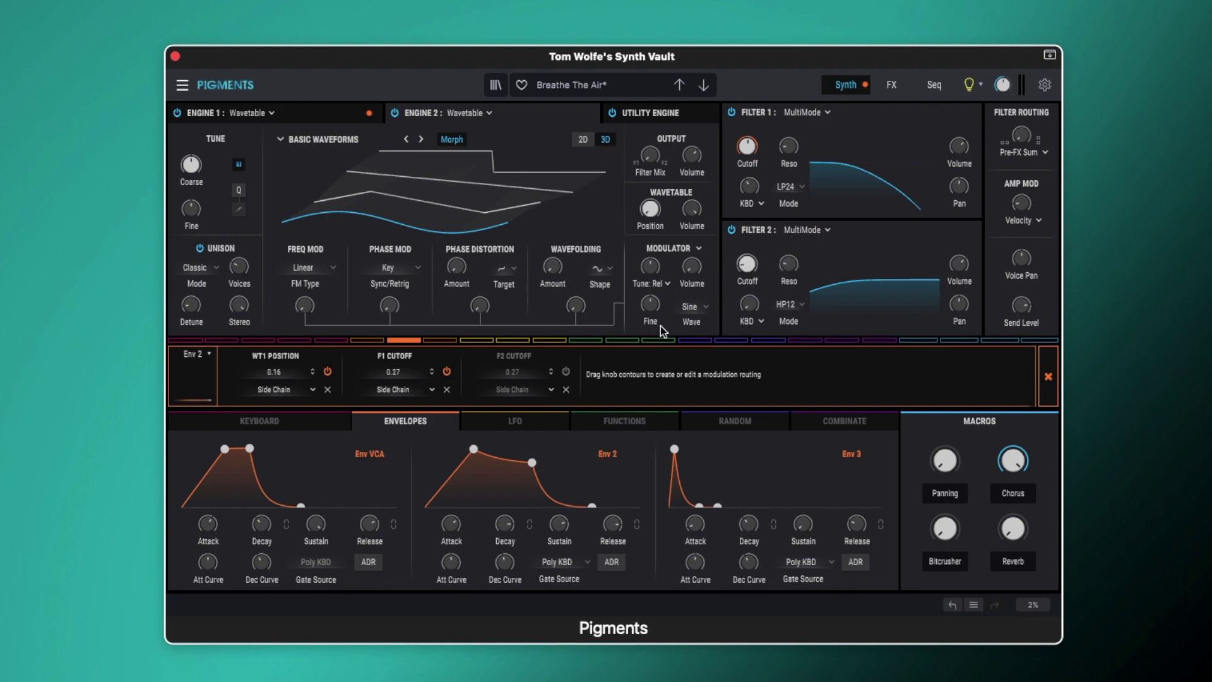
Step: Enable the Env 2 modulation routing to Filter 2's cutoff, and compare the sound with Filter 2 bypassed and active
{"action": "left_click", "coordinate": [566, 372]}
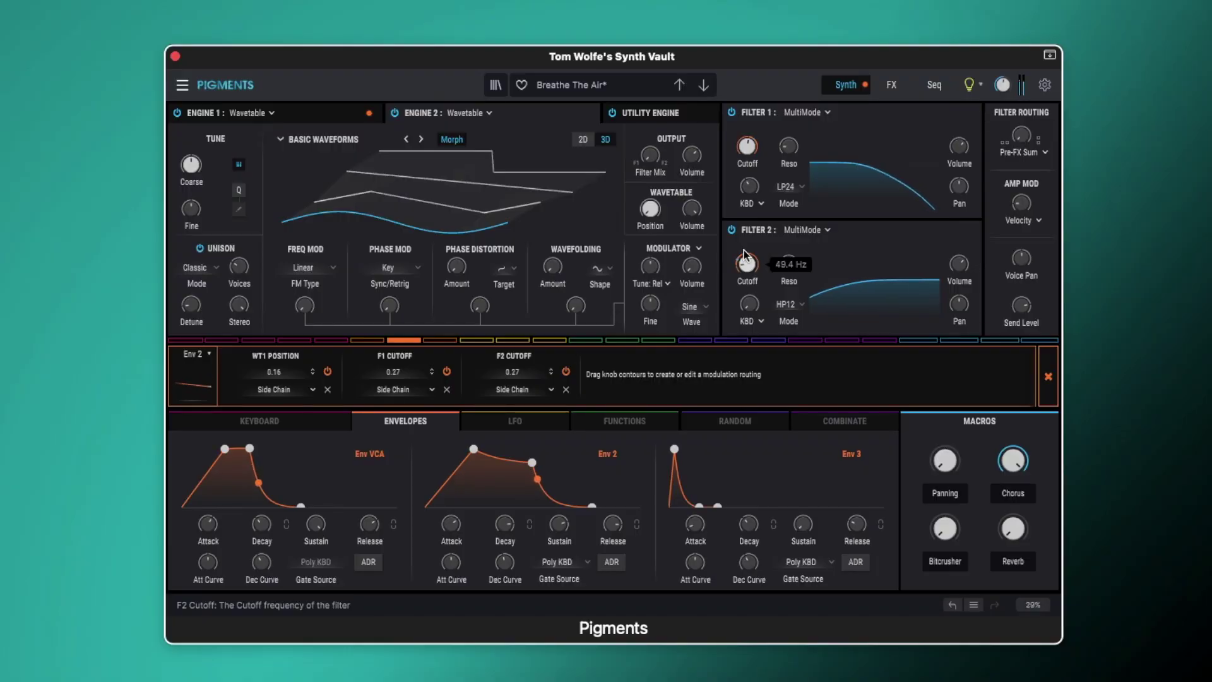
{"action": "left_click", "coordinate": [732, 231]}
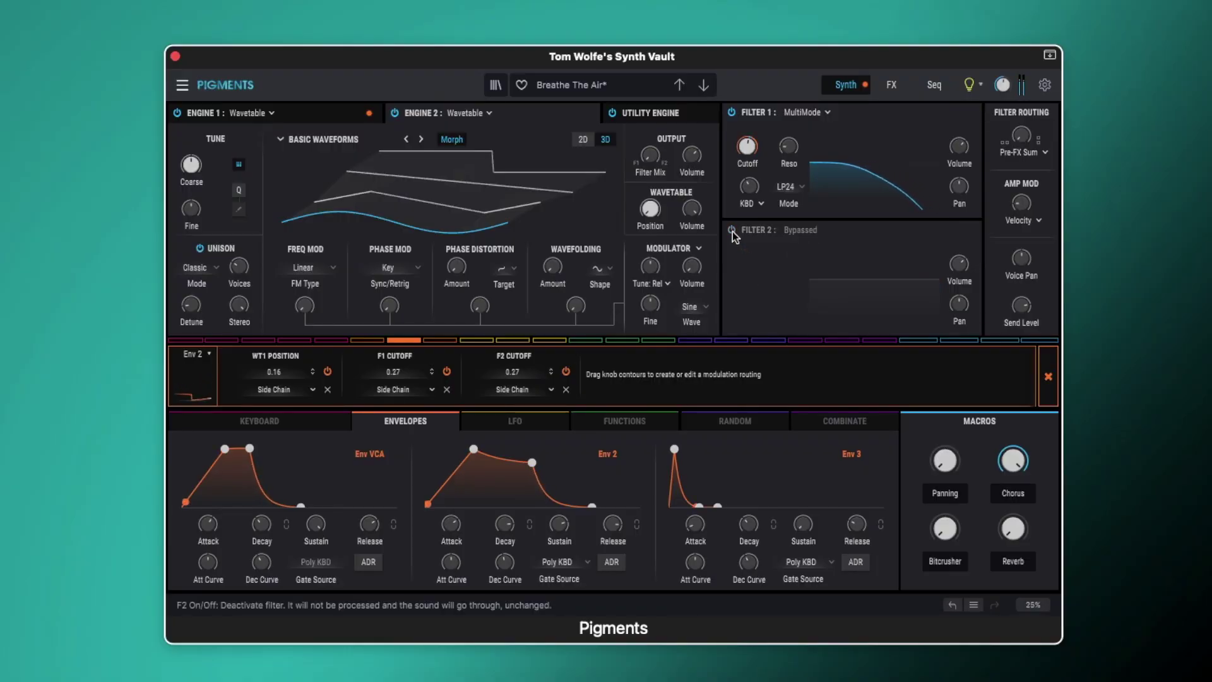
{"action": "left_click", "coordinate": [732, 231]}
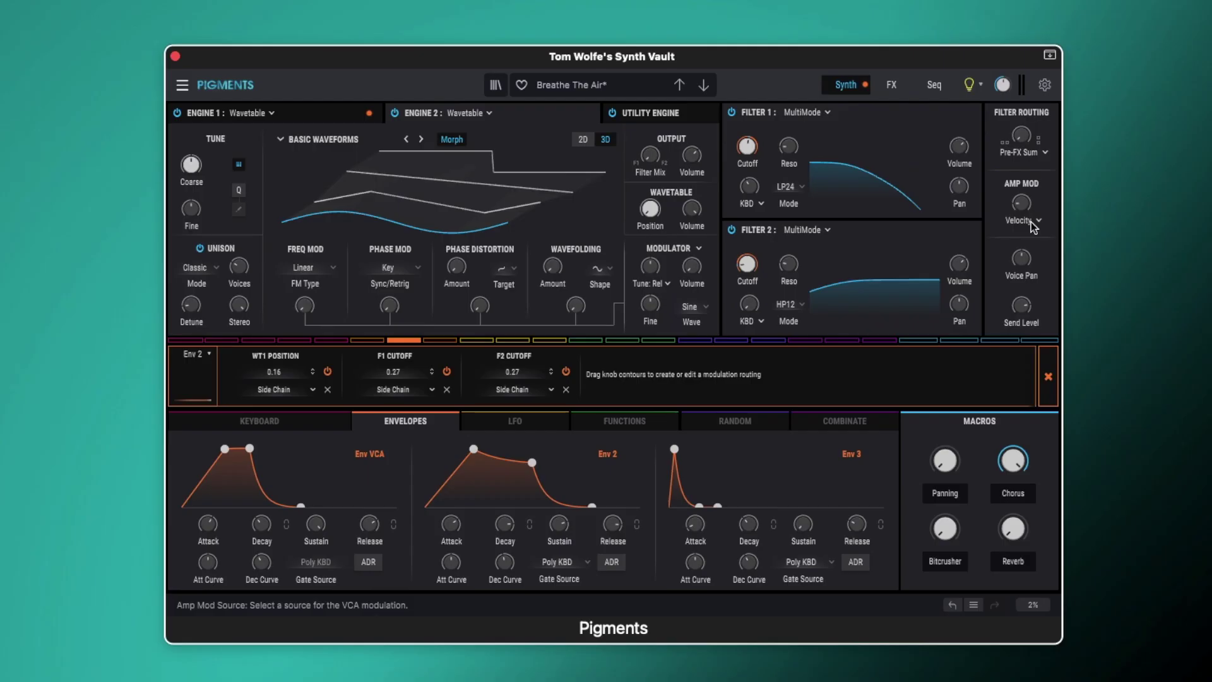
{"action": "mouse_move", "coordinate": [1017, 206]}
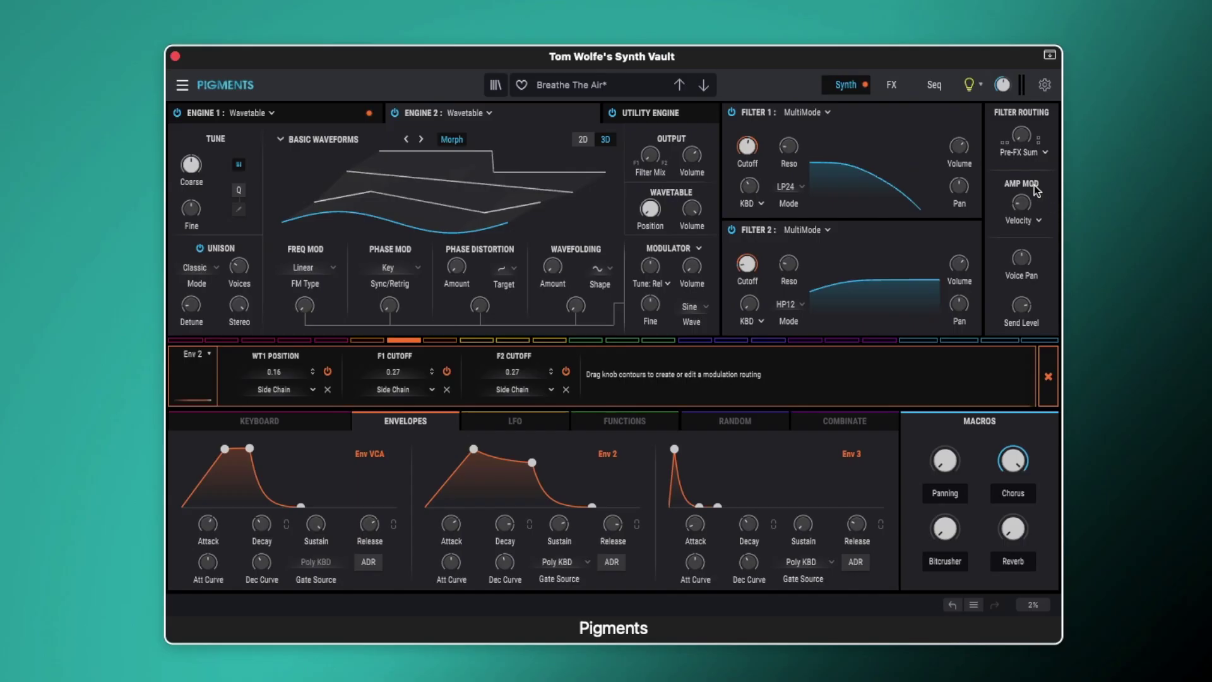
Step: Turn on the Chorus Jun-6 effect in the FX A bus and check its dry/wet amount
{"action": "left_click", "coordinate": [888, 81]}
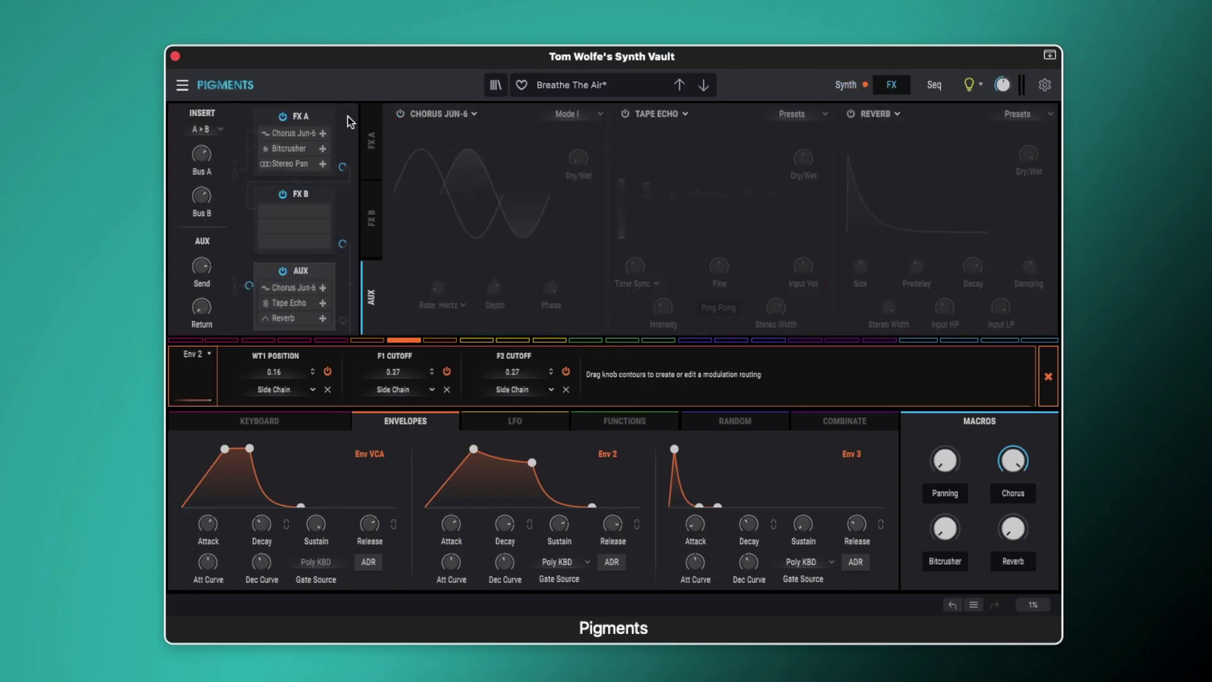
{"action": "left_click", "coordinate": [317, 115]}
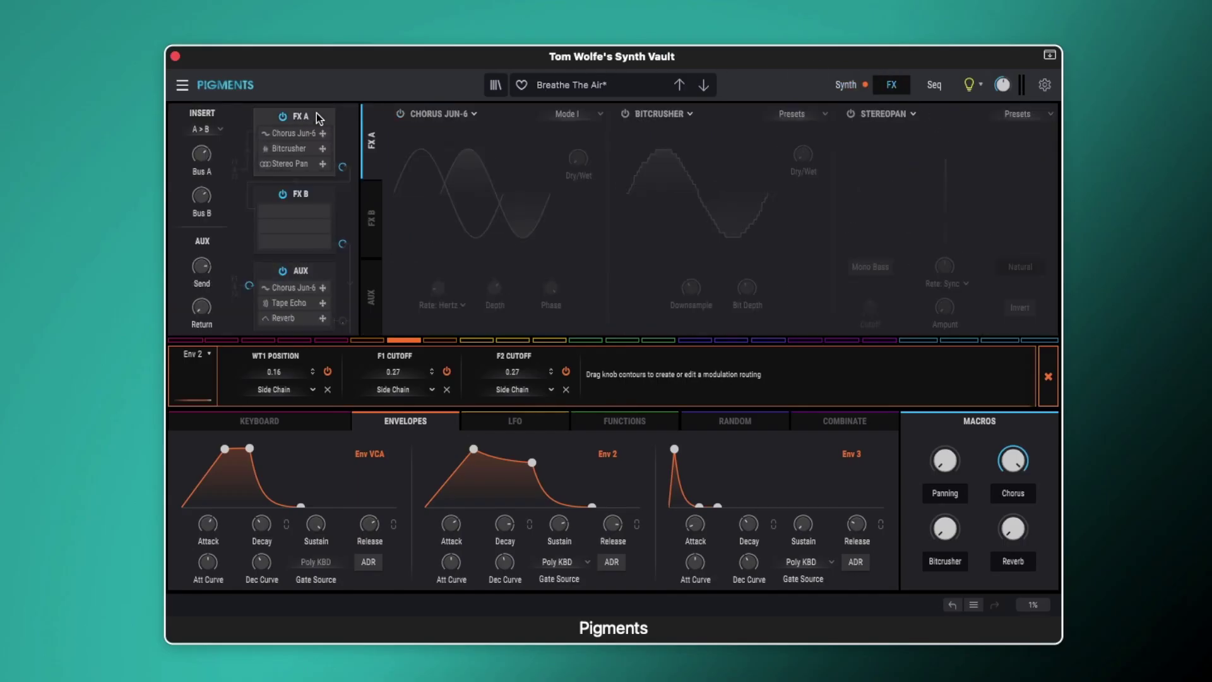
{"action": "left_click", "coordinate": [400, 115]}
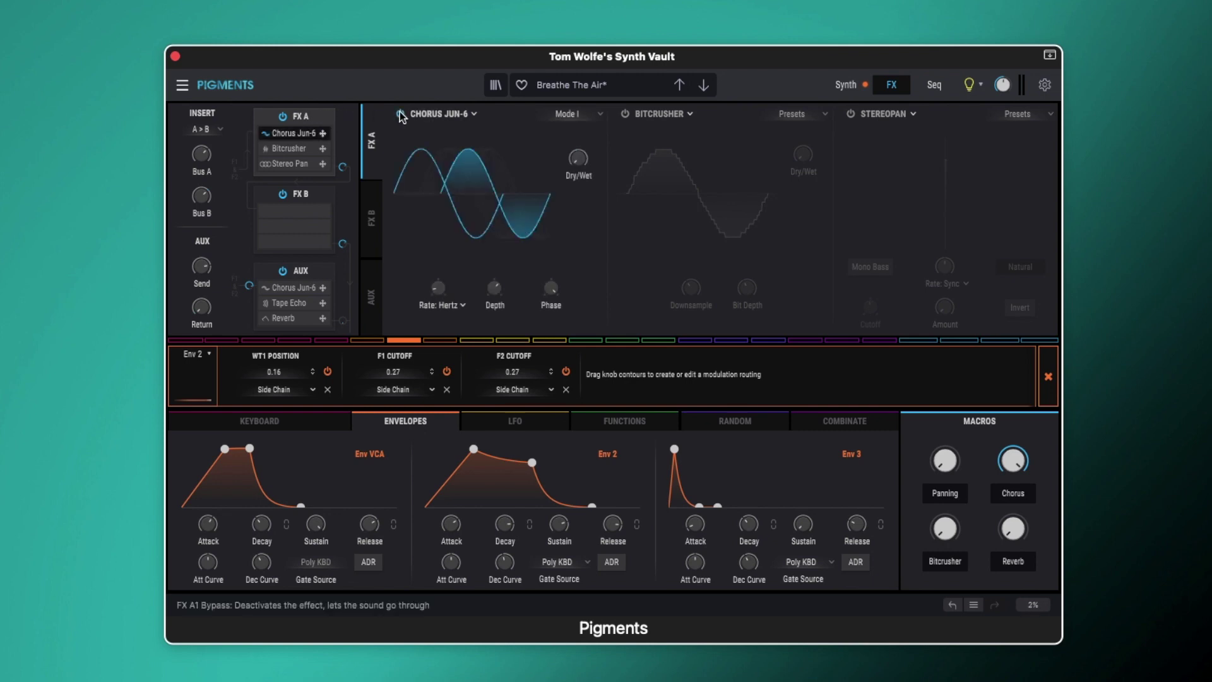
{"action": "mouse_move", "coordinate": [581, 164]}
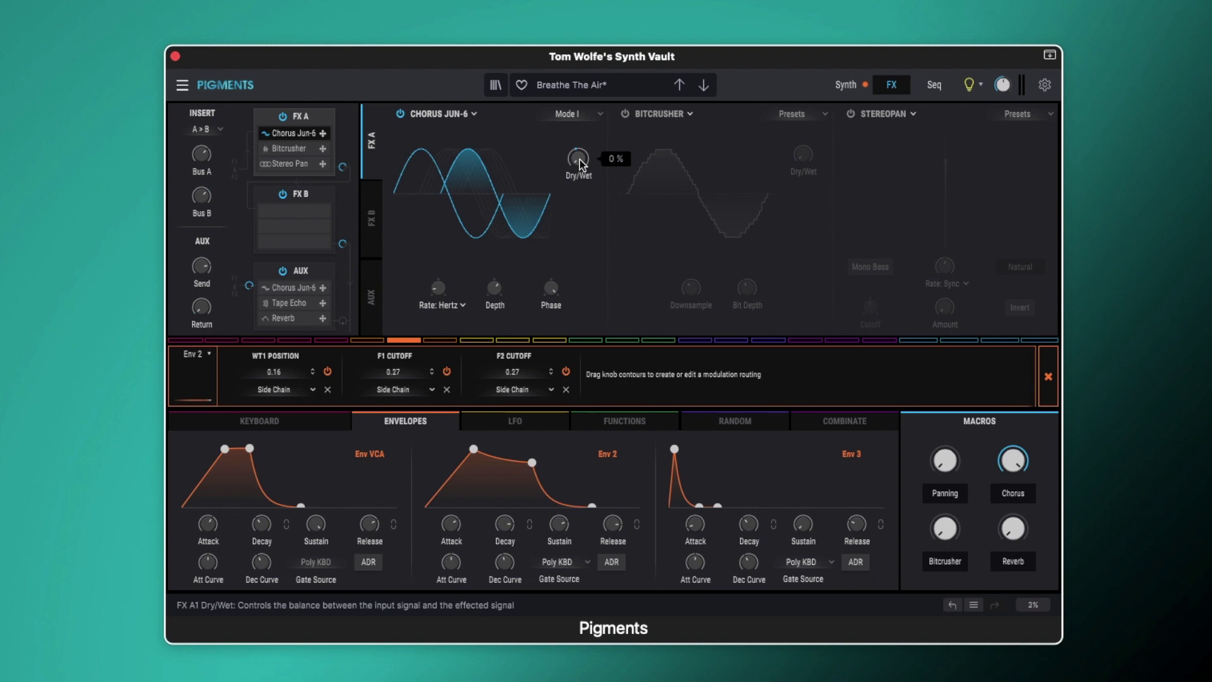
Step: Check which effect parameters the Chorus macro (M 2) modulates, and return to the overview of modulation sources
{"action": "mouse_move", "coordinate": [1016, 471]}
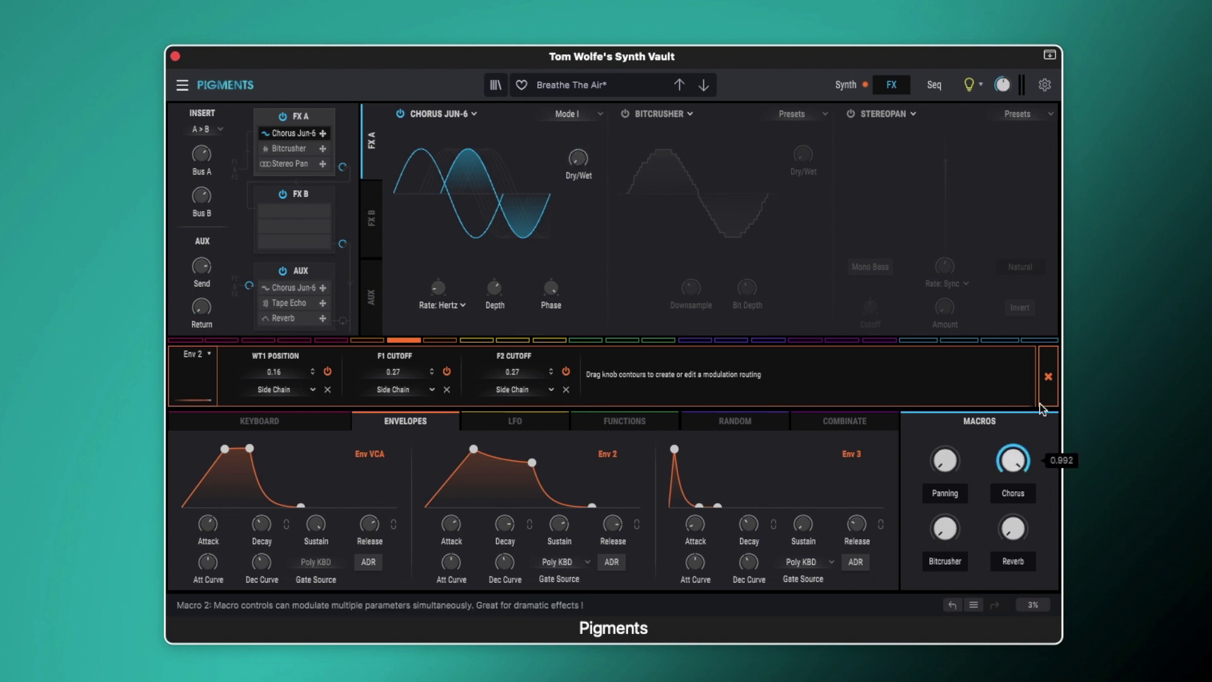
{"action": "left_click", "coordinate": [1047, 376]}
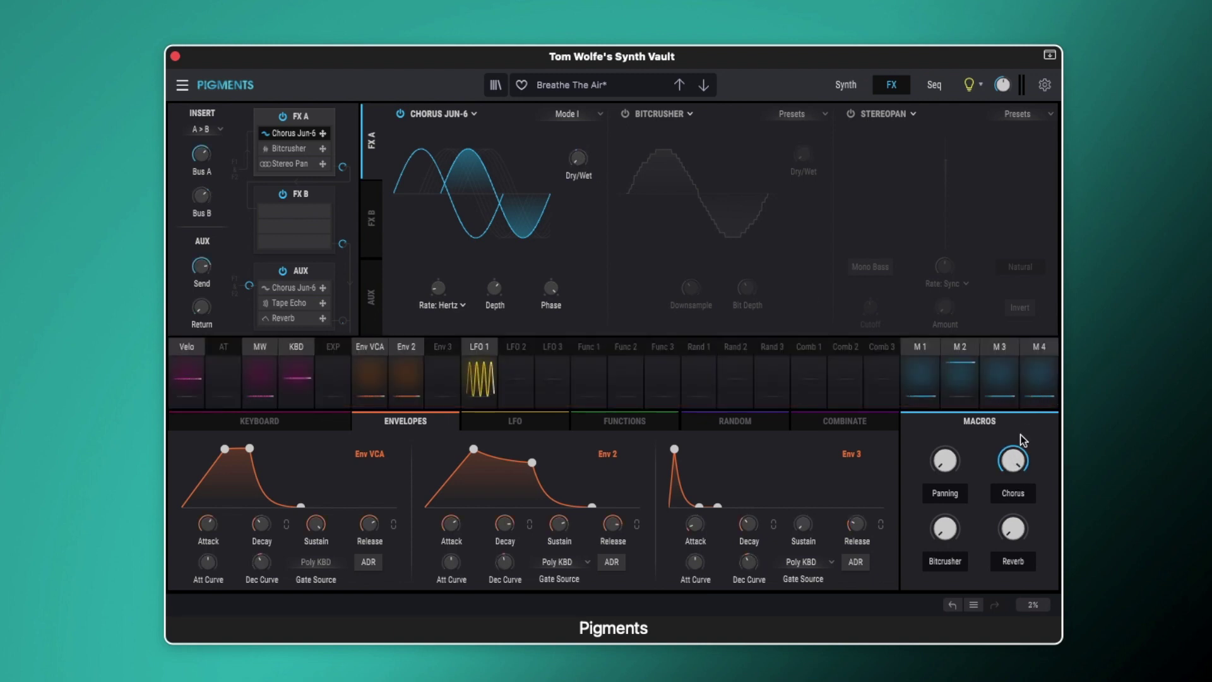
{"action": "left_click", "coordinate": [960, 354]}
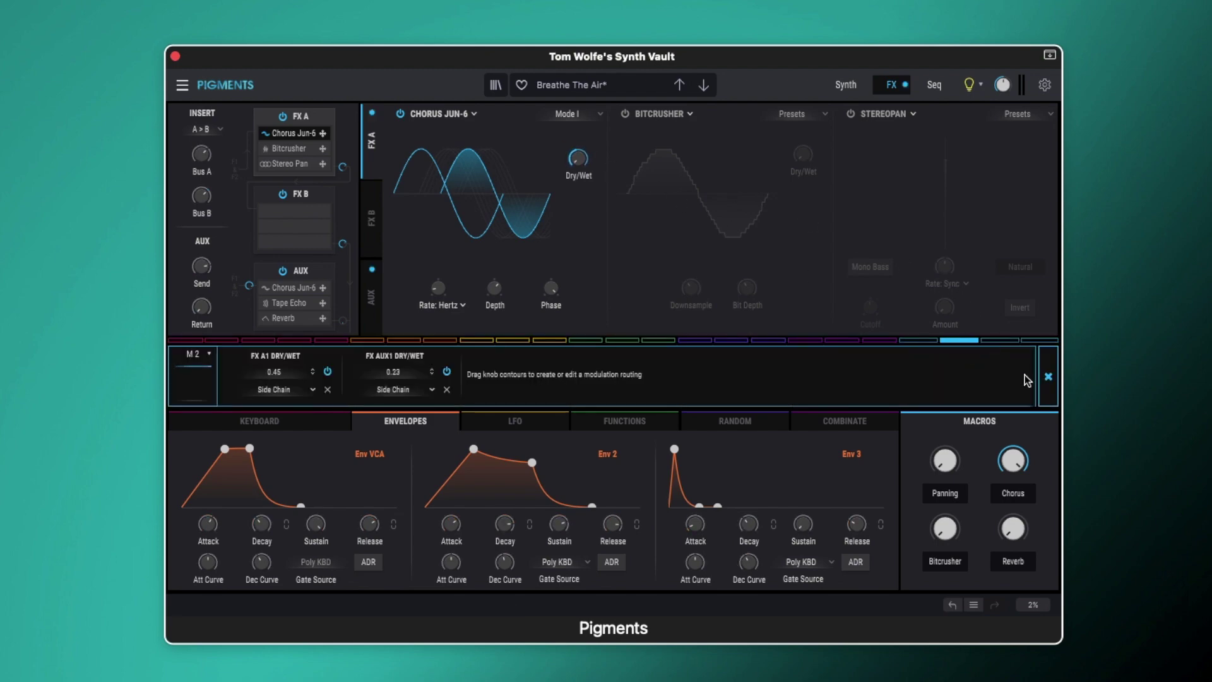
{"action": "left_click", "coordinate": [1047, 374]}
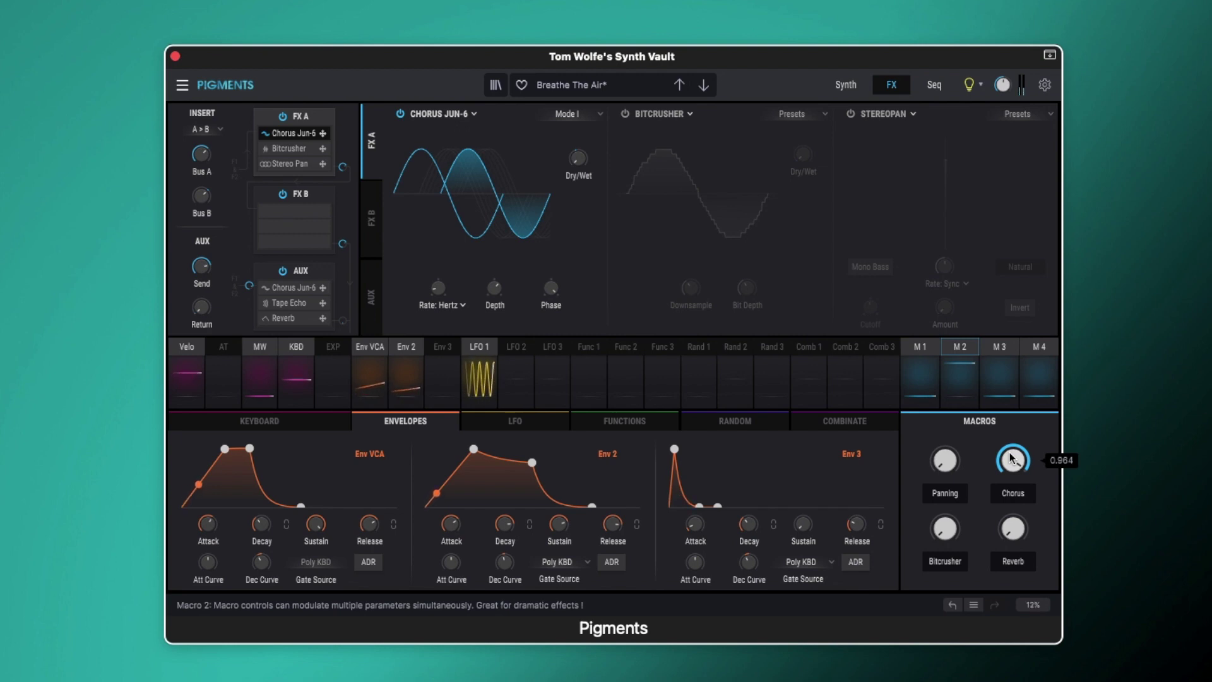
Step: Compare the sound with the FX A Chorus Jun-6 bypassed and active, and check its rate and depth
{"action": "left_click", "coordinate": [400, 114]}
{"action": "left_click", "coordinate": [400, 114]}
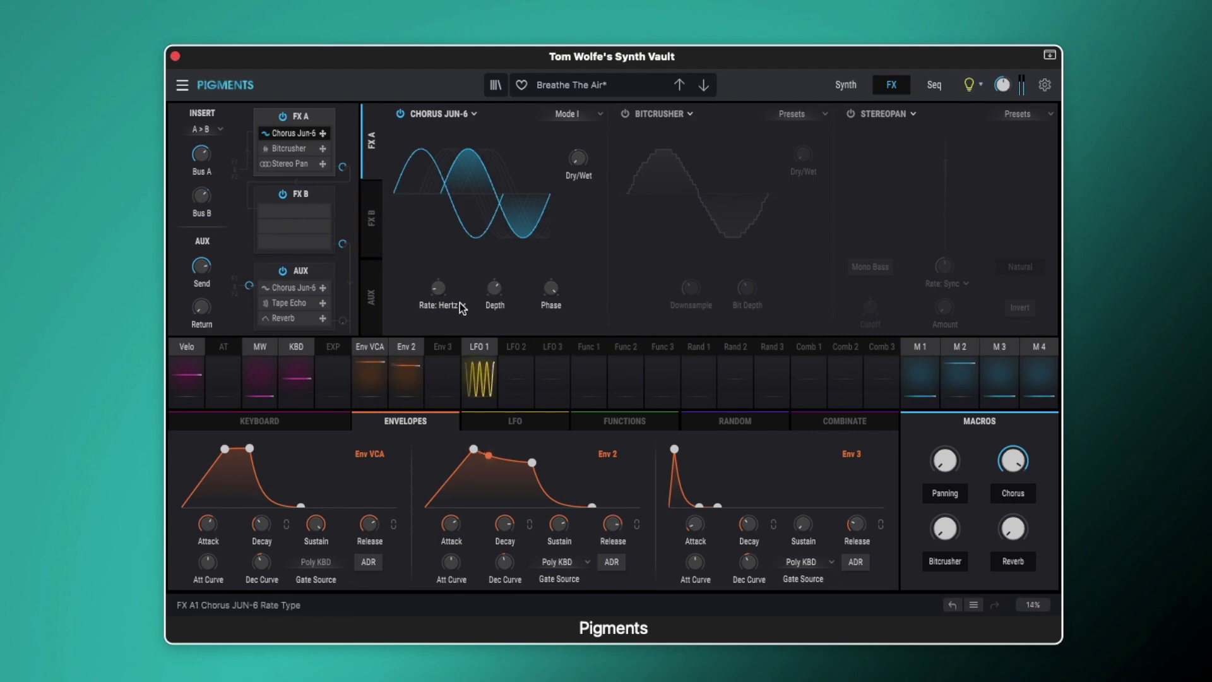
{"action": "mouse_move", "coordinate": [437, 289]}
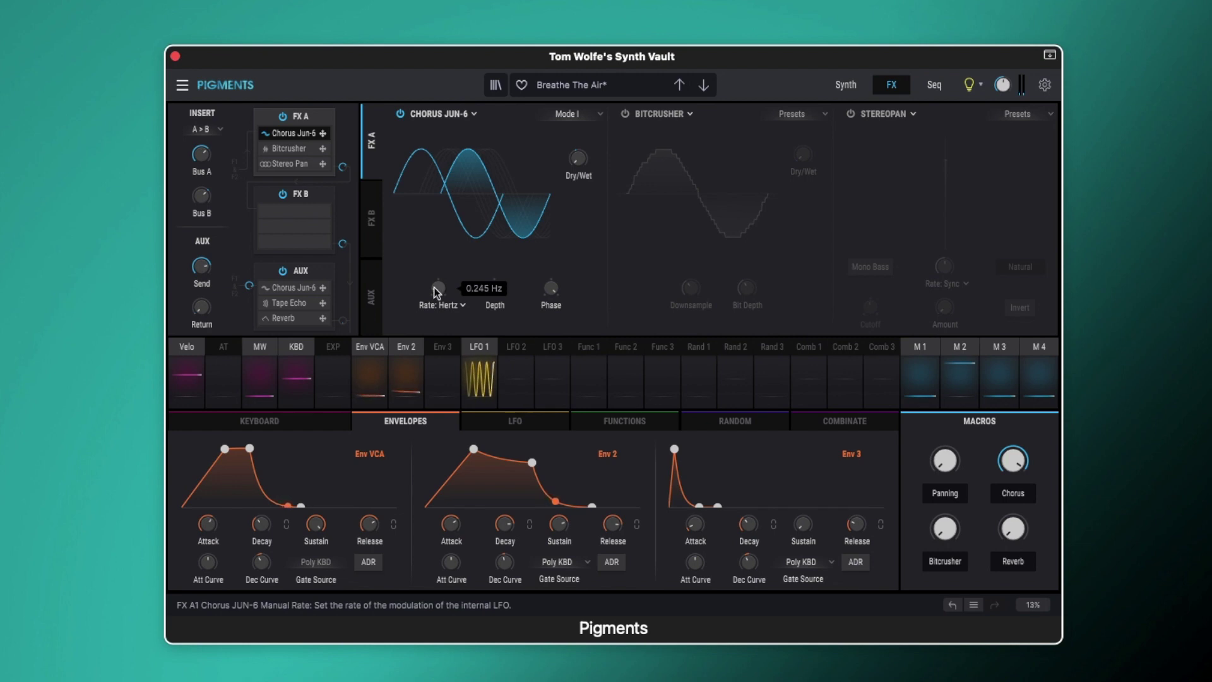
{"action": "mouse_move", "coordinate": [499, 291]}
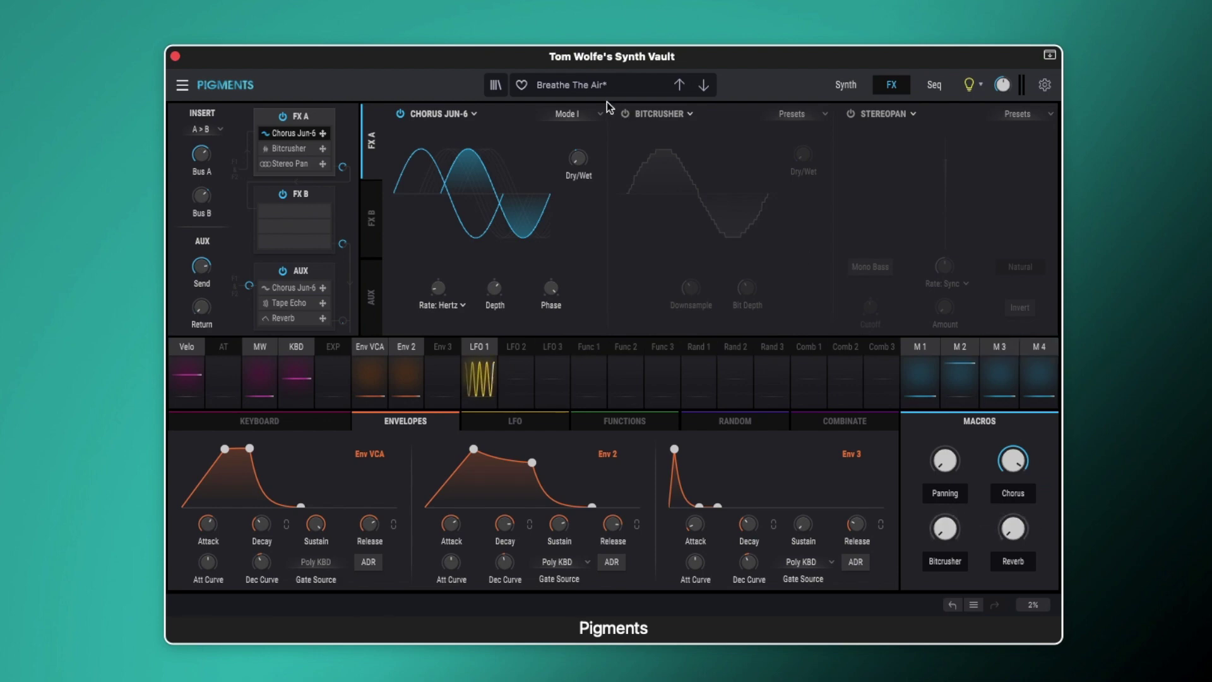
Step: Turn on the Bitcrusher and Stereo Pan effects in the FX A bus, and check the macros that control them
{"action": "left_click", "coordinate": [625, 113]}
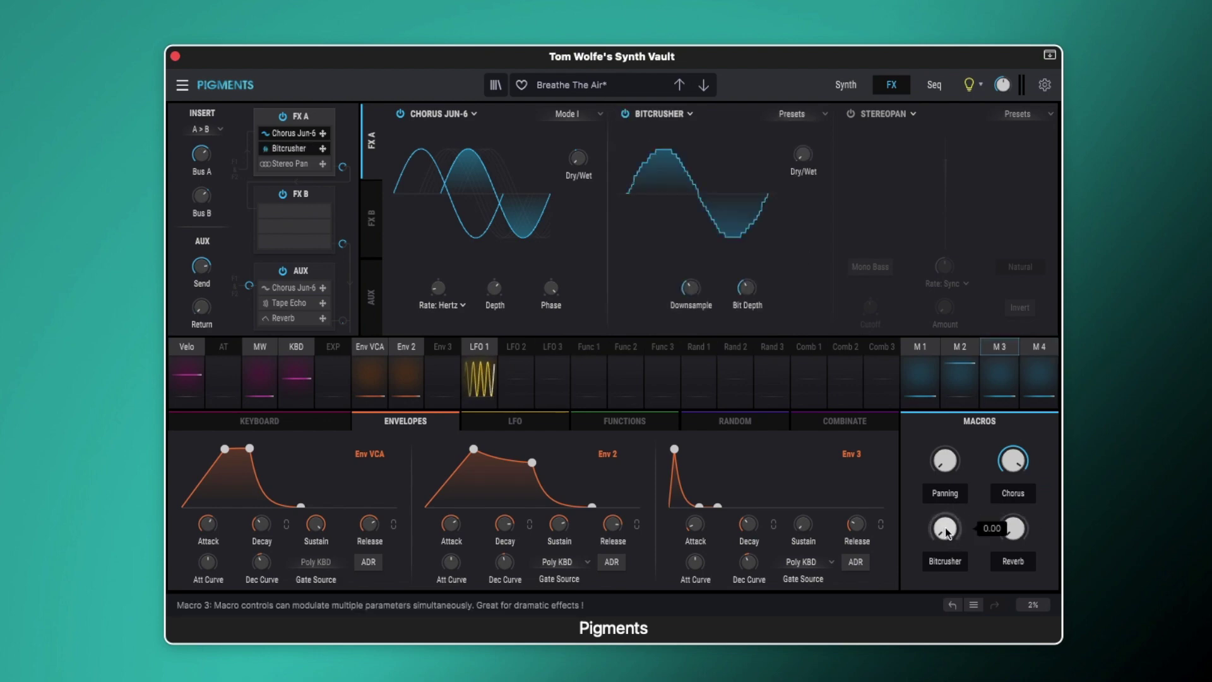
{"action": "left_click", "coordinate": [852, 113]}
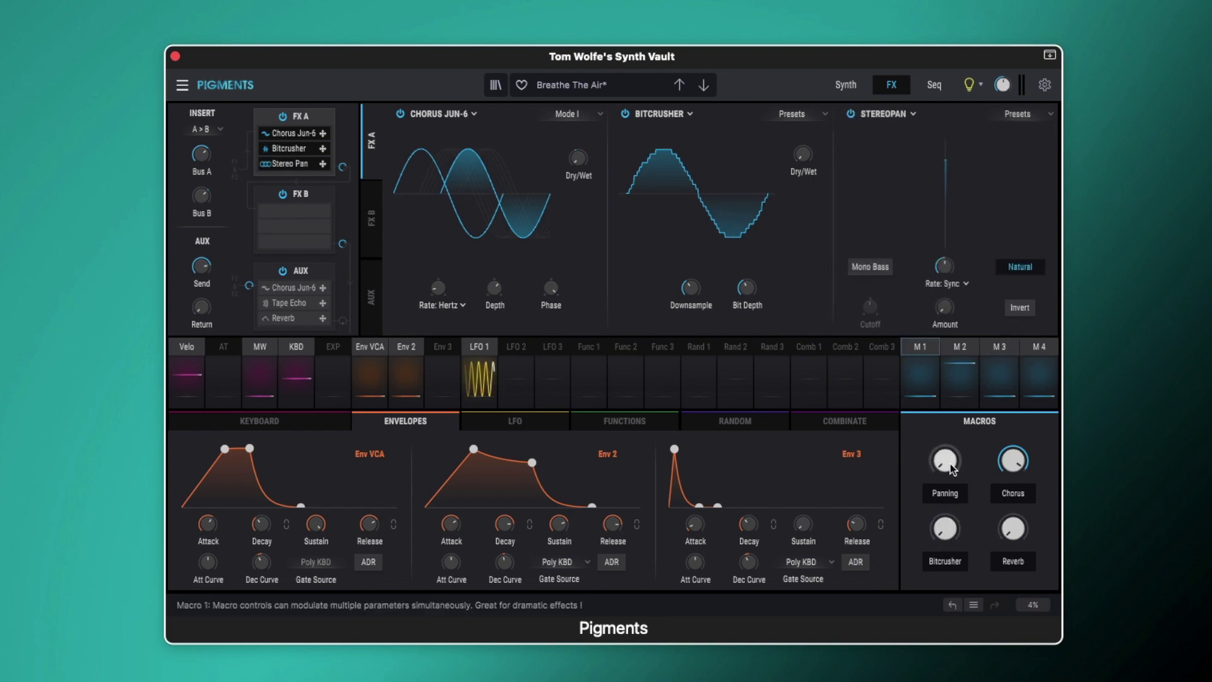
{"action": "mouse_move", "coordinate": [948, 460]}
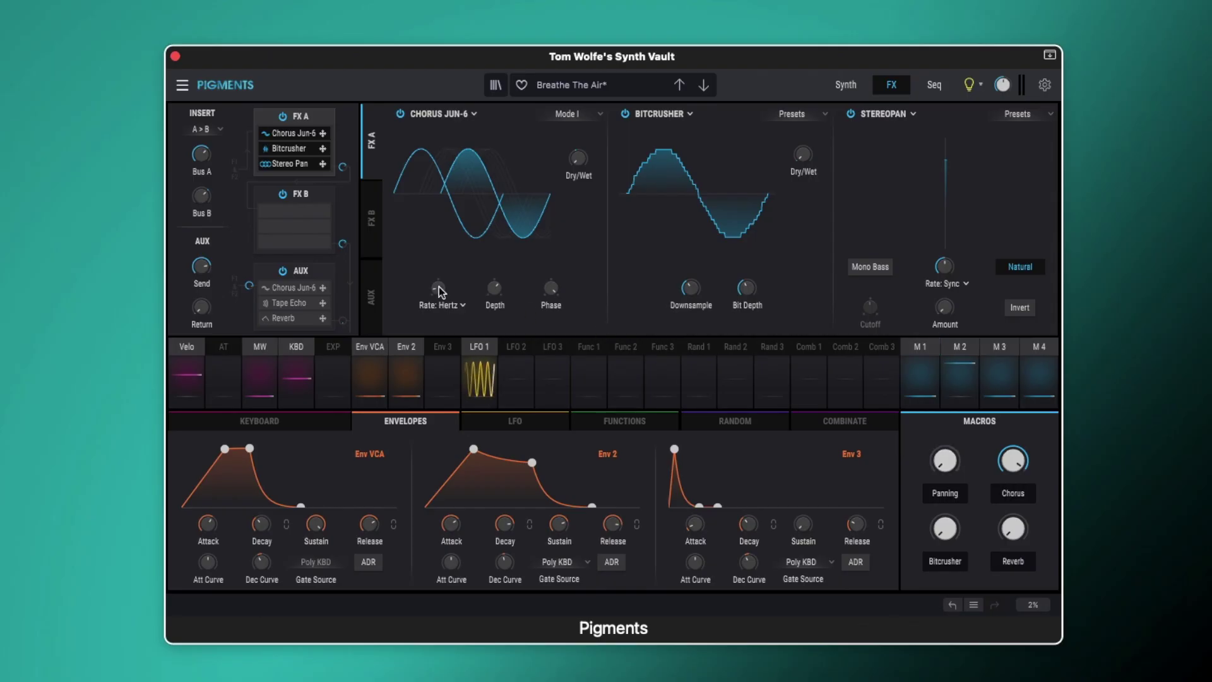
Step: Show the Aux bus effects, check the bus's send and return levels, and turn the Reverb macro up
{"action": "left_click", "coordinate": [313, 268]}
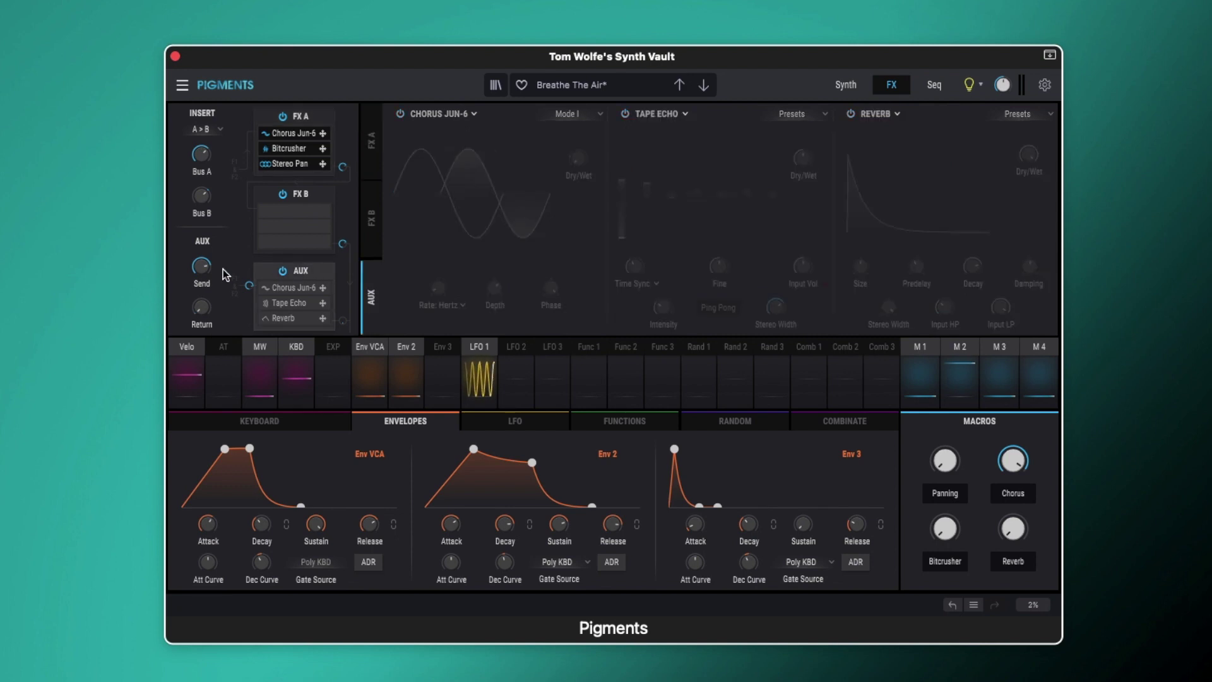
{"action": "mouse_move", "coordinate": [199, 273]}
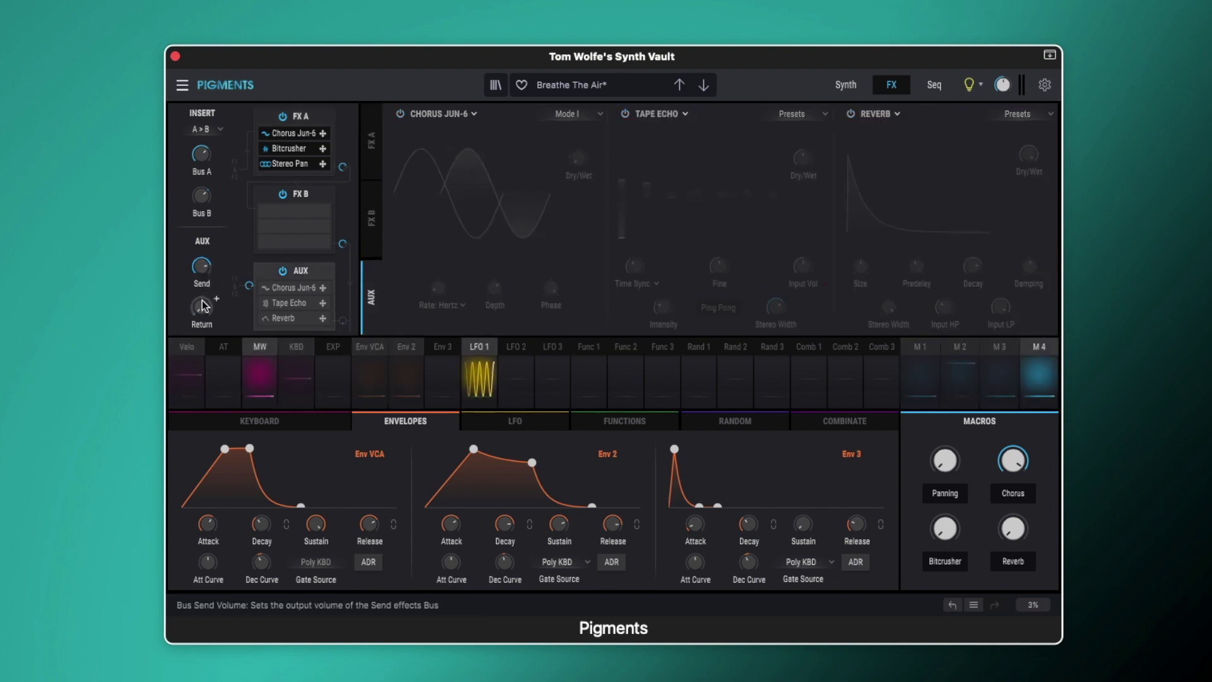
{"action": "mouse_move", "coordinate": [202, 305]}
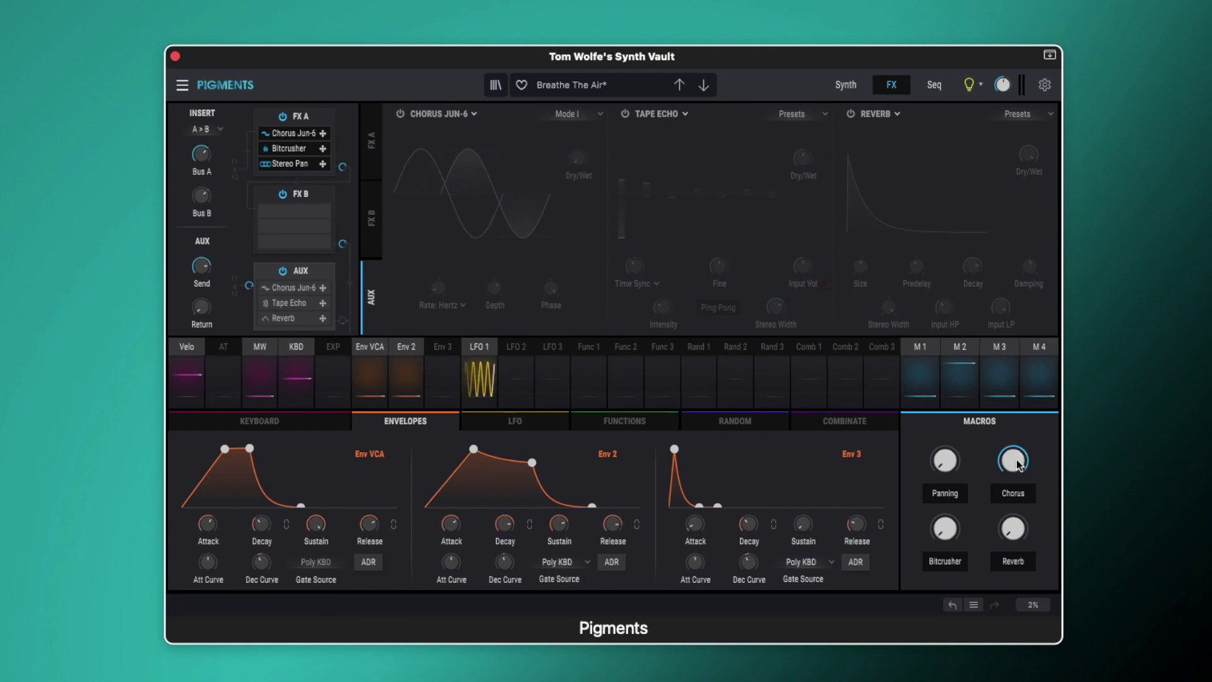
{"action": "mouse_move", "coordinate": [1012, 529]}
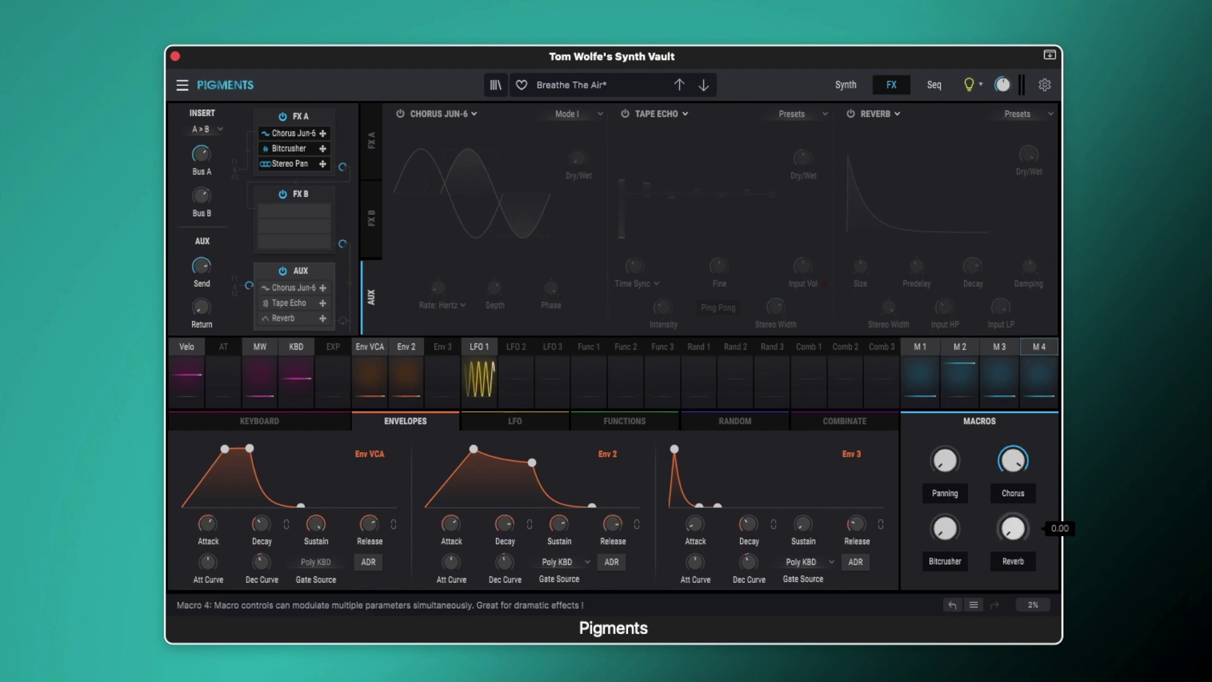
{"action": "mouse_move", "coordinate": [1013, 529]}
{"action": "left_mouse_down"}
{"action": "mouse_move", "coordinate": [1012, 505]}
{"action": "mouse_move", "coordinate": [1013, 530]}
{"action": "left_mouse_up"}
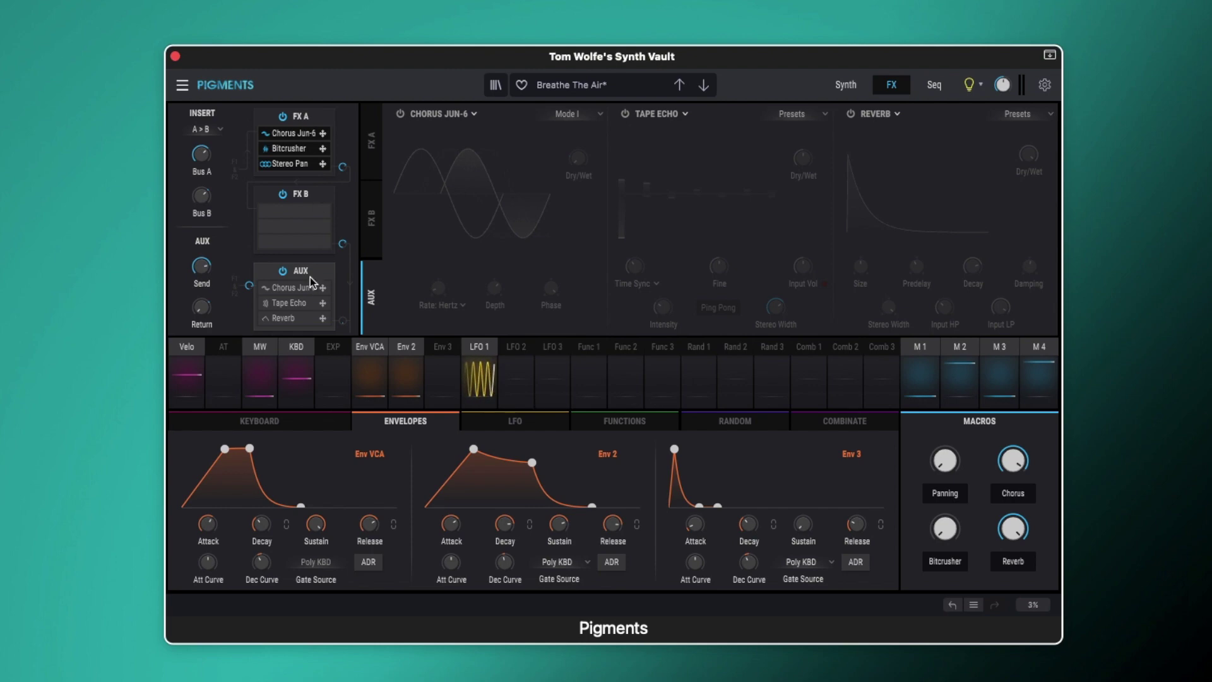
Step: Turn on the Aux bus's Chorus Jun-6, and check its depth, dry/wet amount and Chorus macro control
{"action": "left_click", "coordinate": [401, 114]}
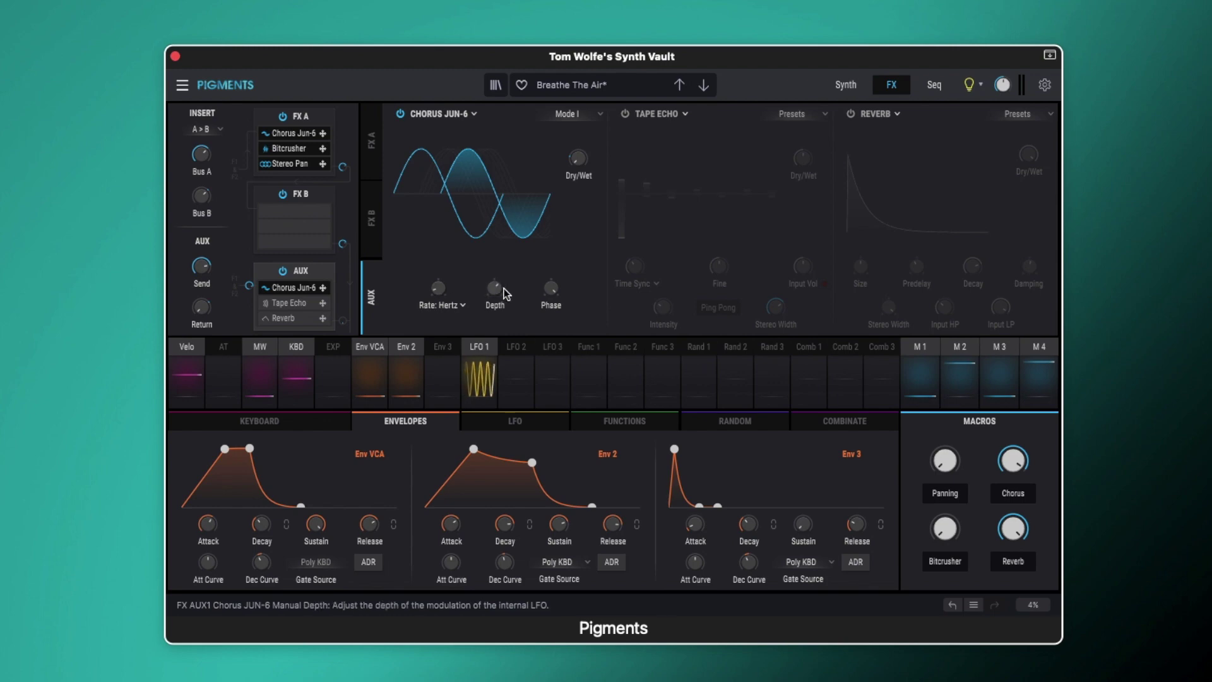
{"action": "mouse_move", "coordinate": [499, 292]}
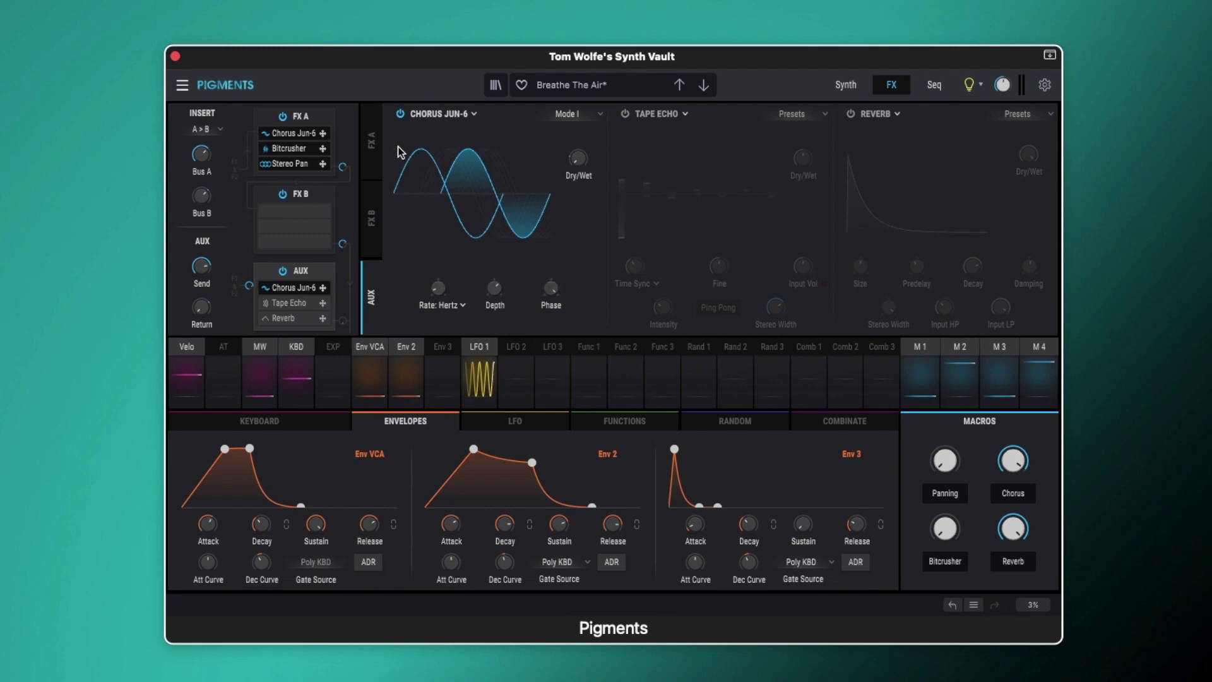
{"action": "mouse_move", "coordinate": [578, 160]}
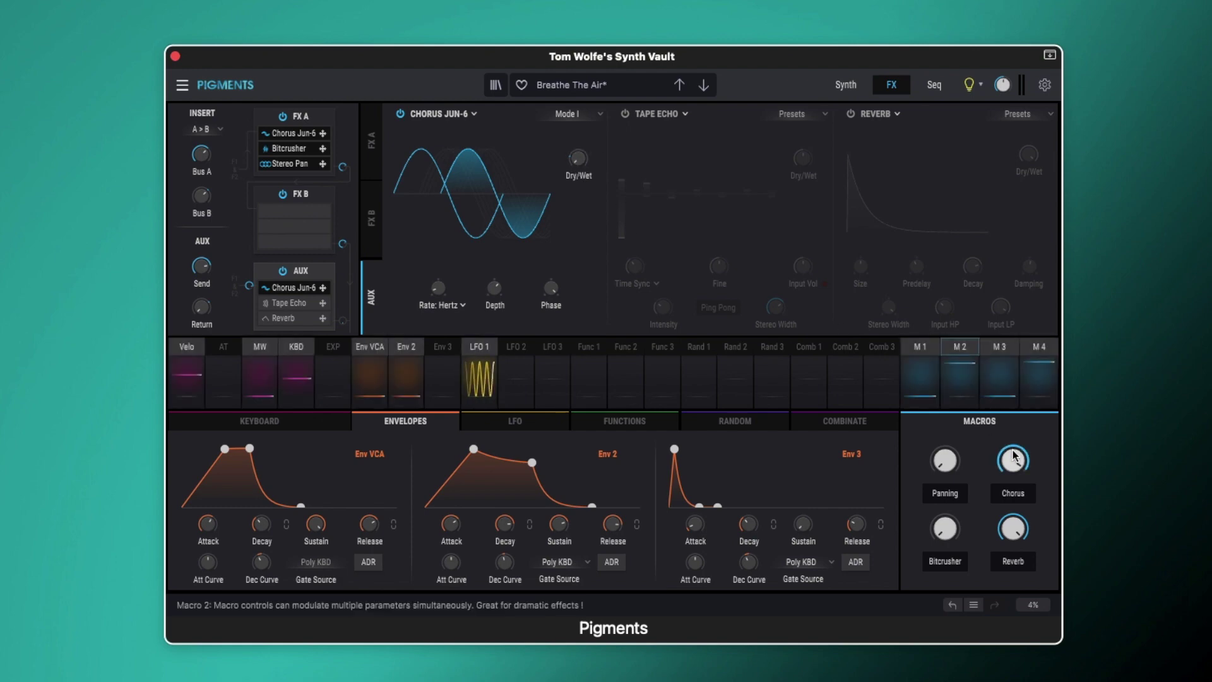
{"action": "mouse_move", "coordinate": [1015, 464]}
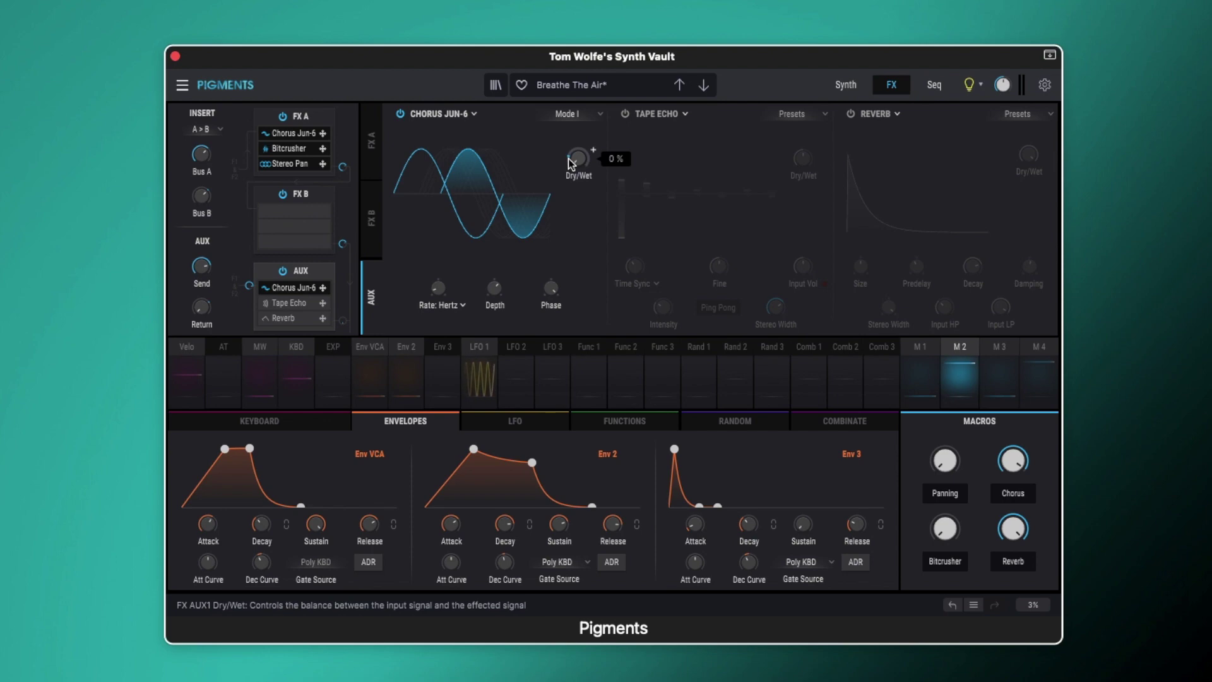
Step: Turn on the Aux bus's Tape Echo, and check its dry/wet, synced time, intensity and stereo width
{"action": "left_click", "coordinate": [625, 116]}
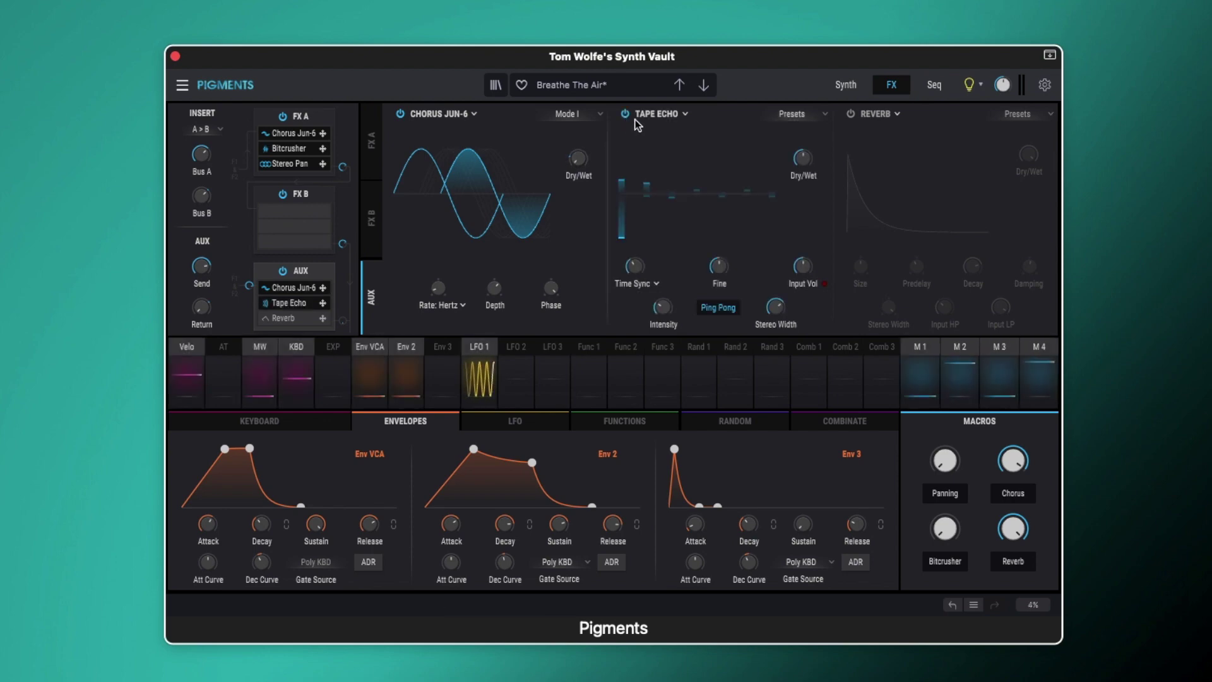
{"action": "mouse_move", "coordinate": [802, 164]}
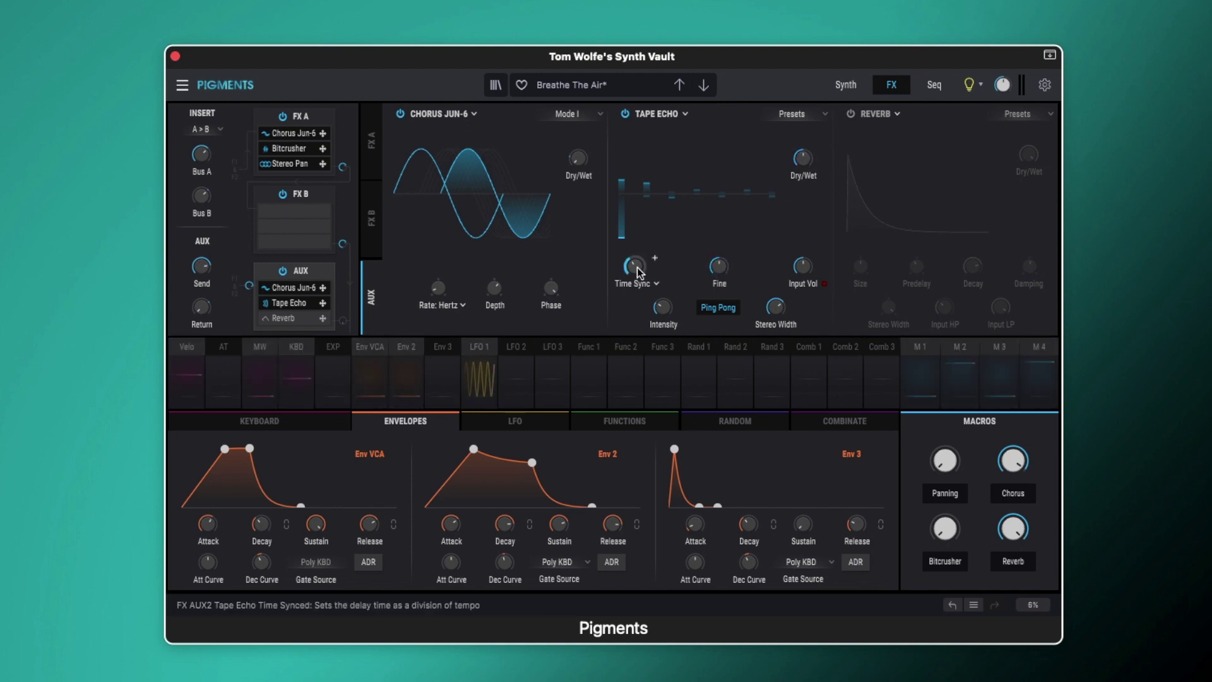
{"action": "mouse_move", "coordinate": [637, 267]}
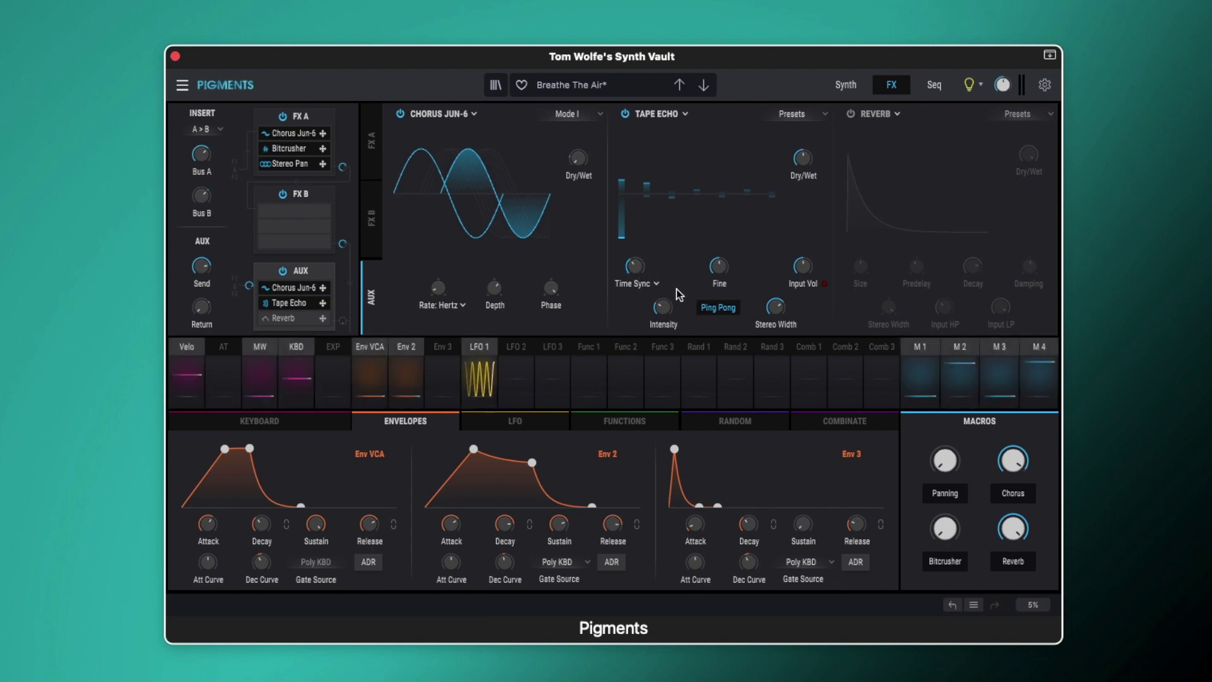
{"action": "mouse_move", "coordinate": [665, 308]}
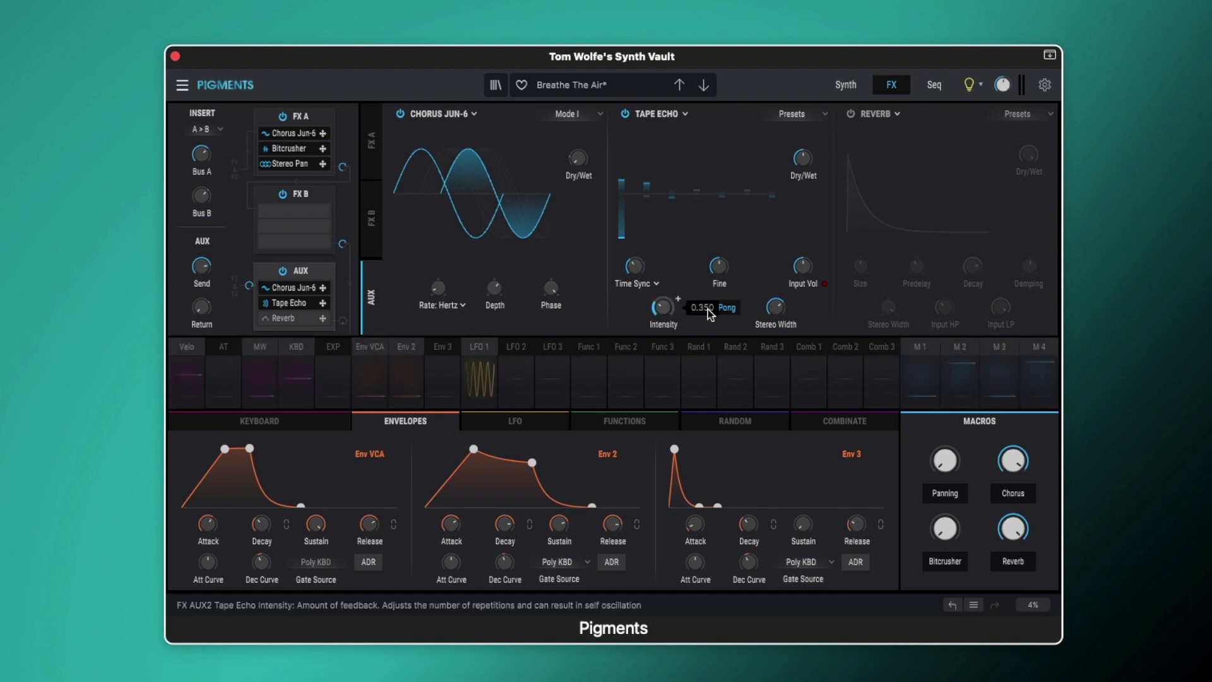
{"action": "mouse_move", "coordinate": [780, 311]}
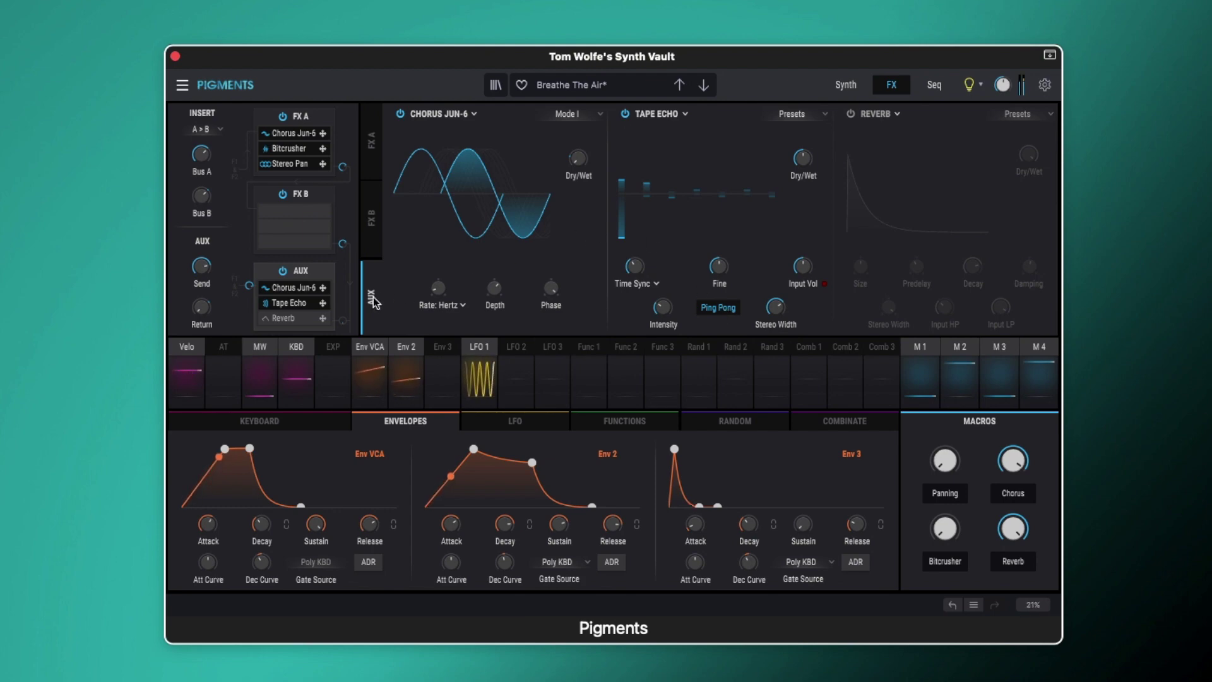
Step: Turn on the Aux bus's Reverb, and check its dry/wet amount and size
{"action": "left_click", "coordinate": [850, 114]}
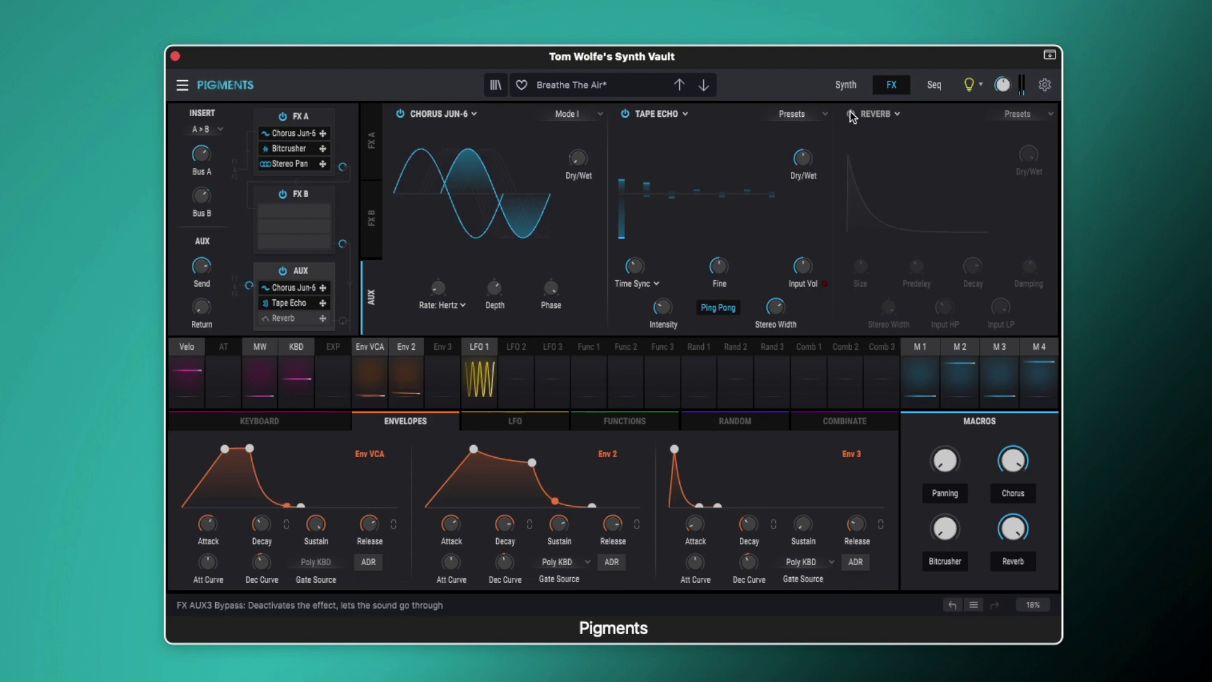
{"action": "mouse_move", "coordinate": [1031, 155]}
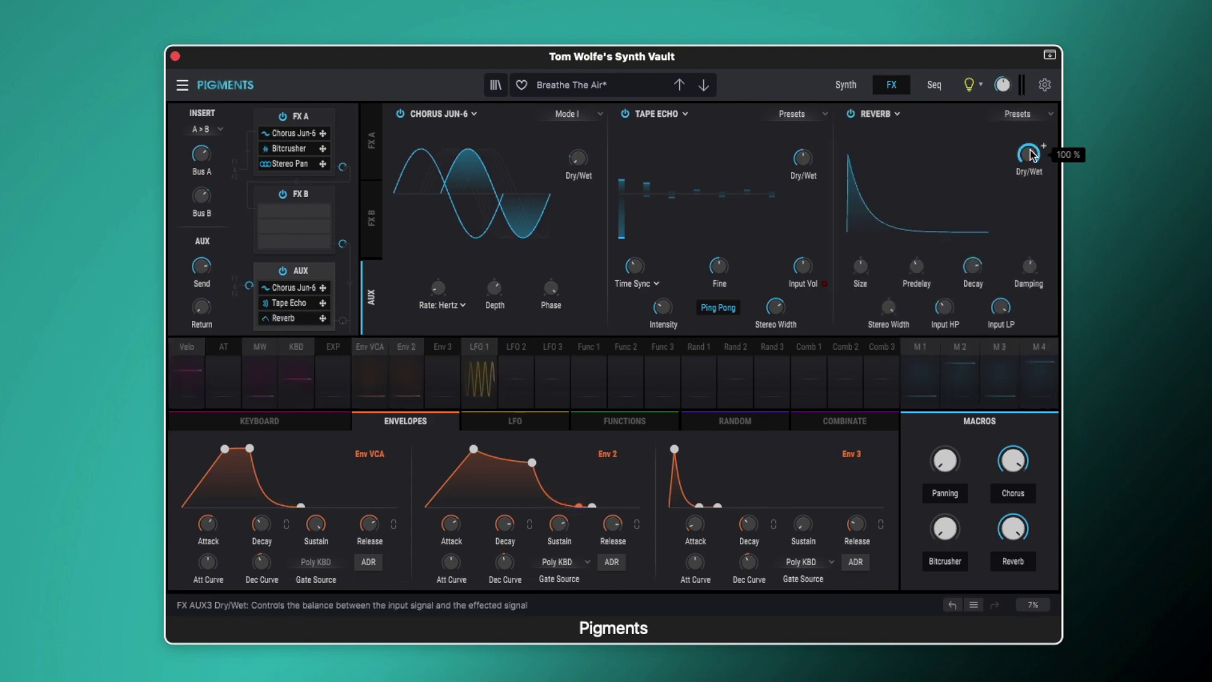
{"action": "mouse_move", "coordinate": [859, 268]}
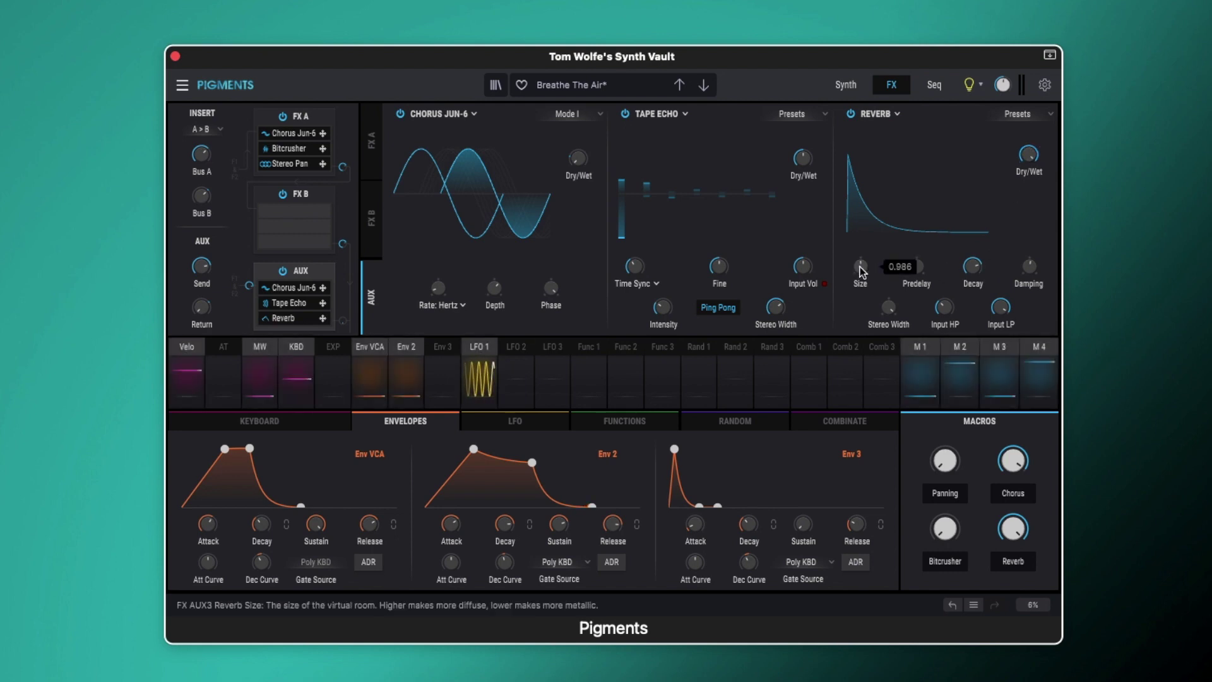
Step: Check the Aux Reverb's predelay, decay, damping, stereo width, and input HP and LP filters, and the Reverb macro's level
{"action": "mouse_move", "coordinate": [919, 269]}
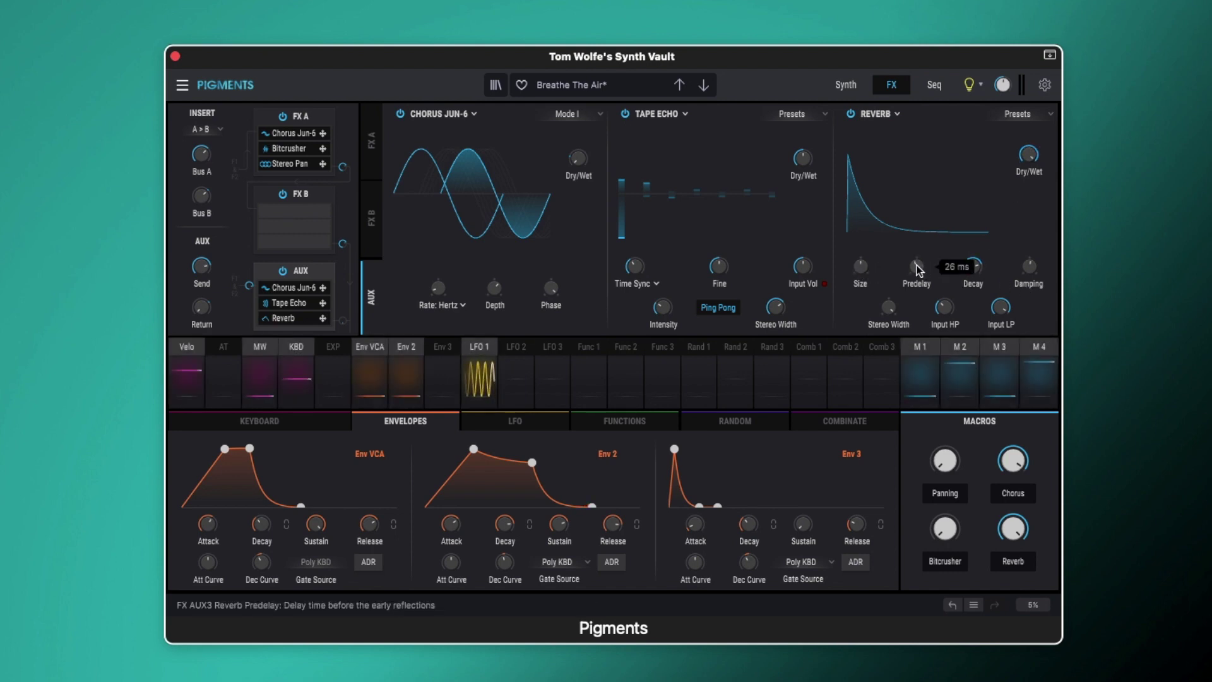
{"action": "mouse_move", "coordinate": [975, 276]}
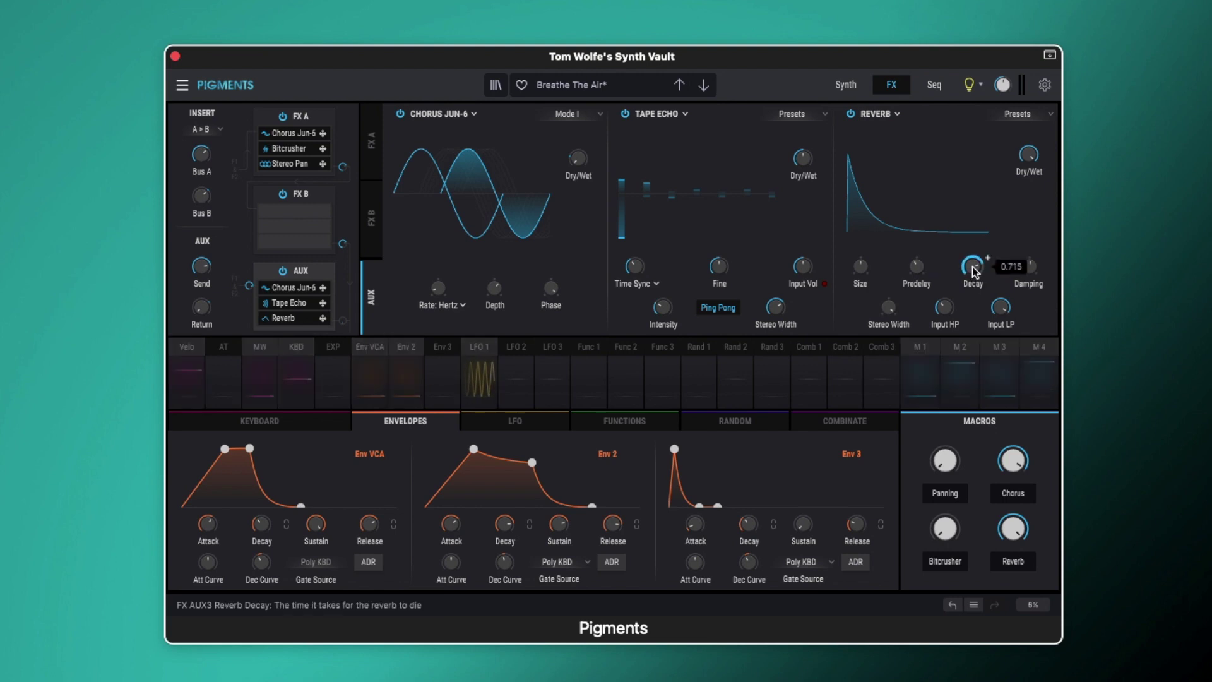
{"action": "mouse_move", "coordinate": [1030, 270]}
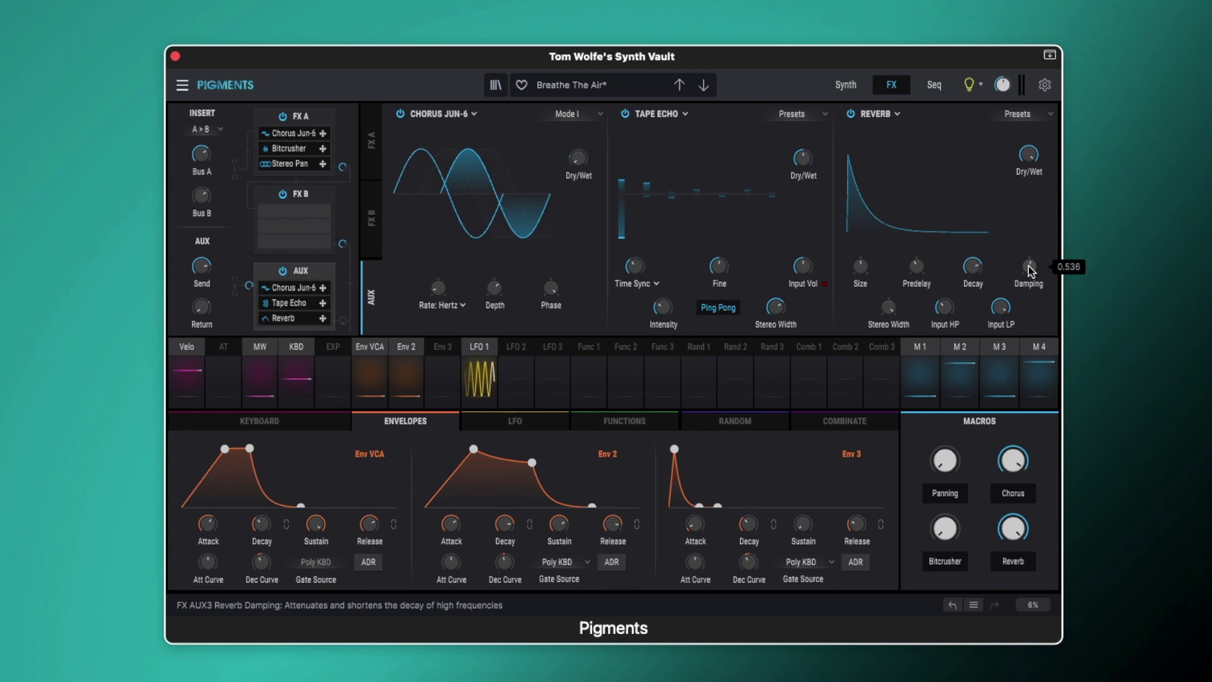
{"action": "mouse_move", "coordinate": [891, 305]}
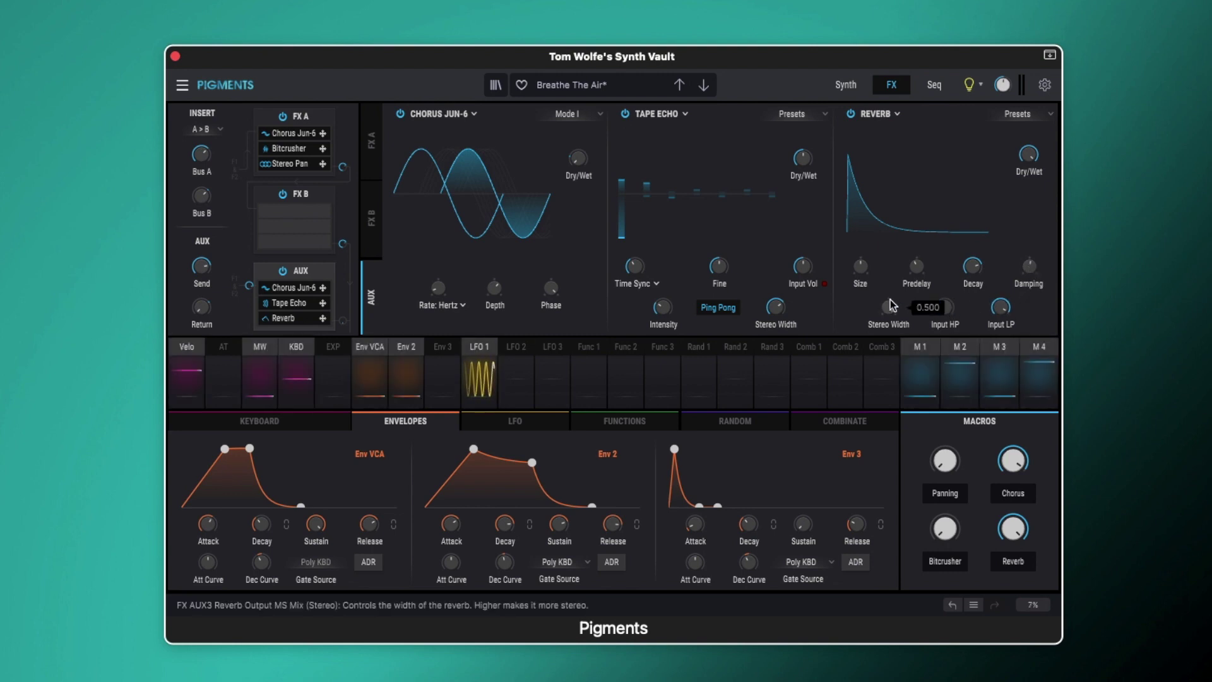
{"action": "mouse_move", "coordinate": [949, 311]}
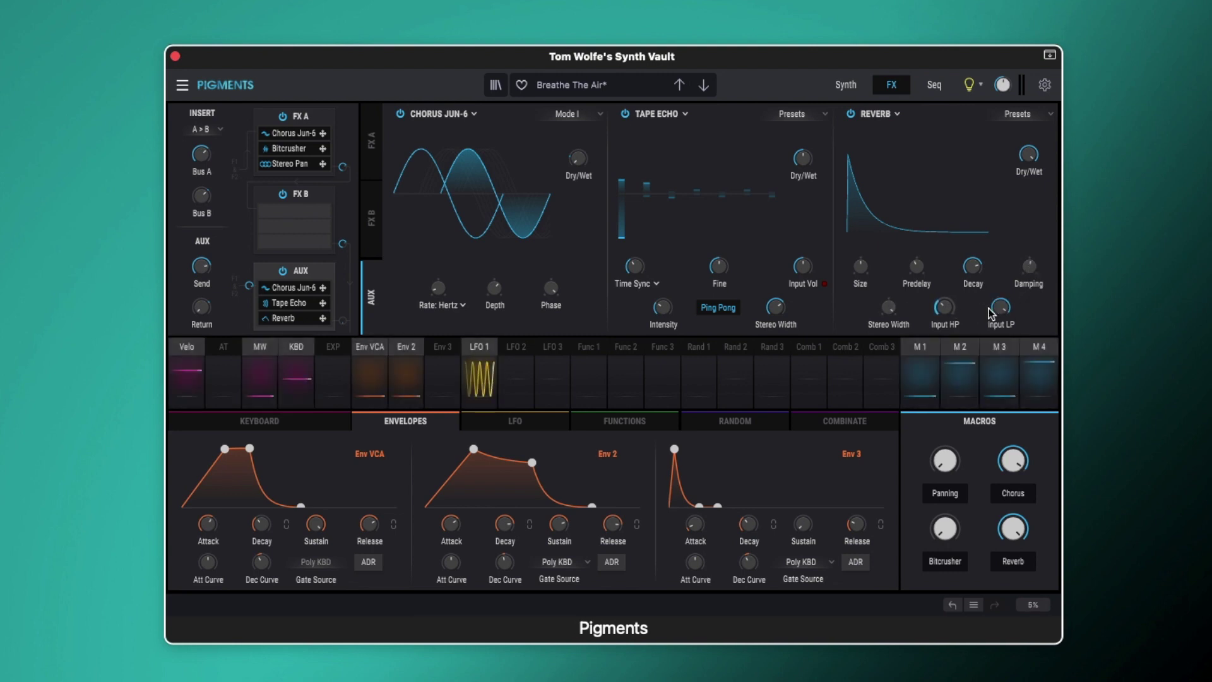
{"action": "mouse_move", "coordinate": [1003, 312]}
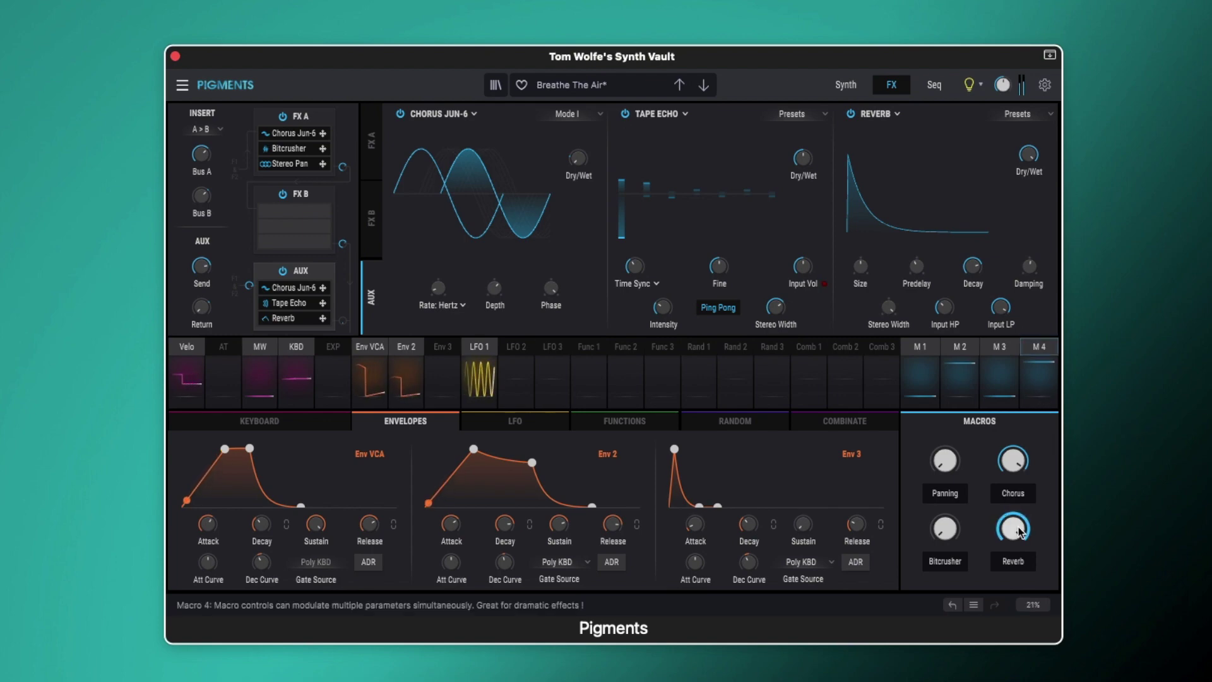
{"action": "mouse_move", "coordinate": [1018, 529]}
{"action": "left_mouse_down"}
{"action": "mouse_move", "coordinate": [1018, 606]}
{"action": "mouse_move", "coordinate": [1018, 530]}
{"action": "left_mouse_up"}
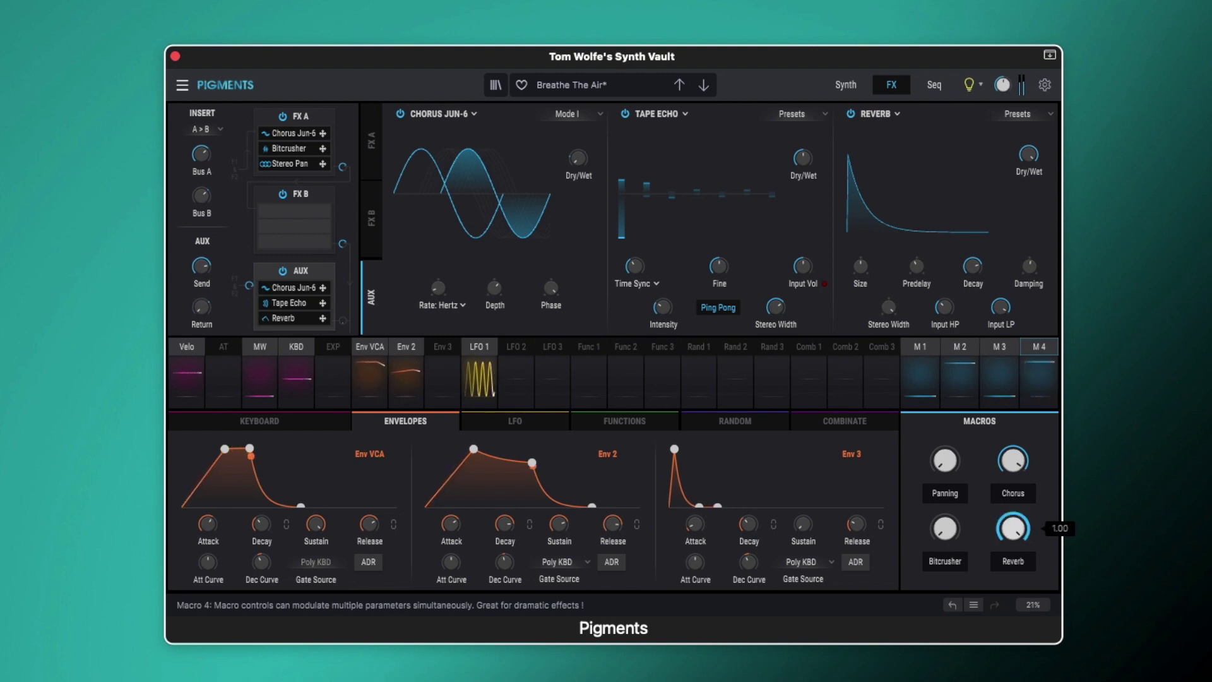